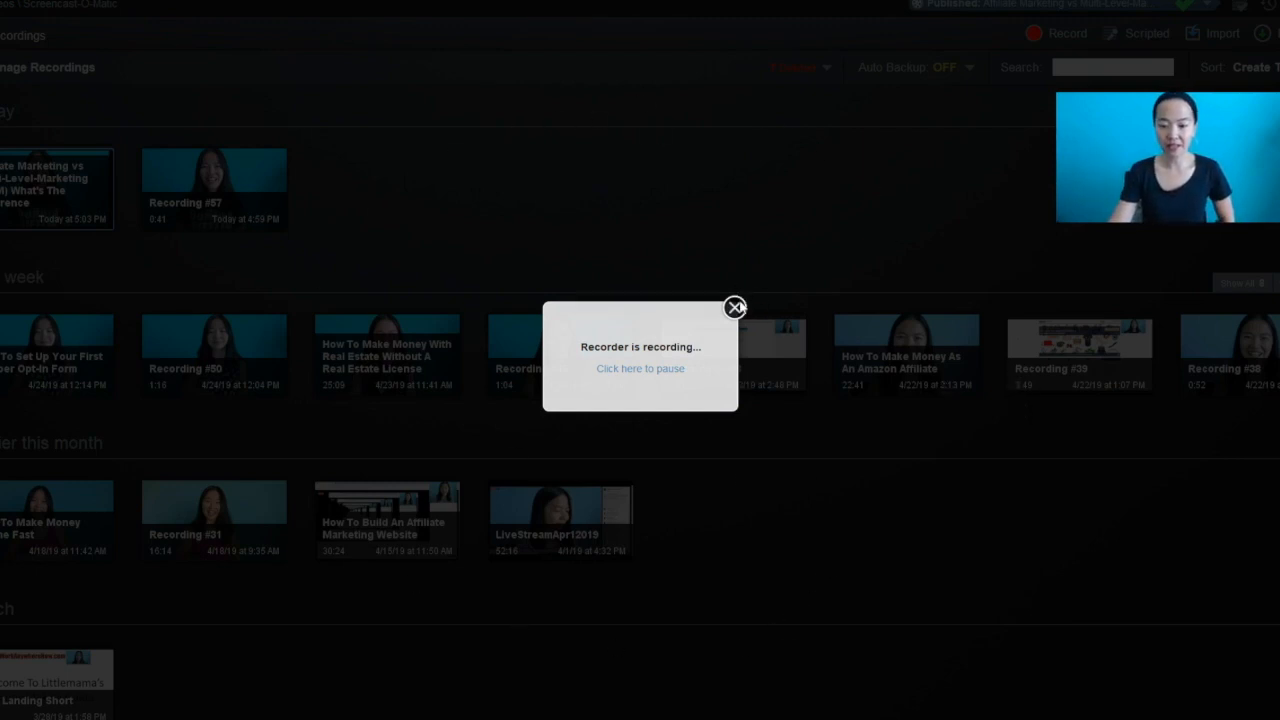
Step: Dismiss the recorder pause prompt and open Recording #57 for editing
click(735, 308)
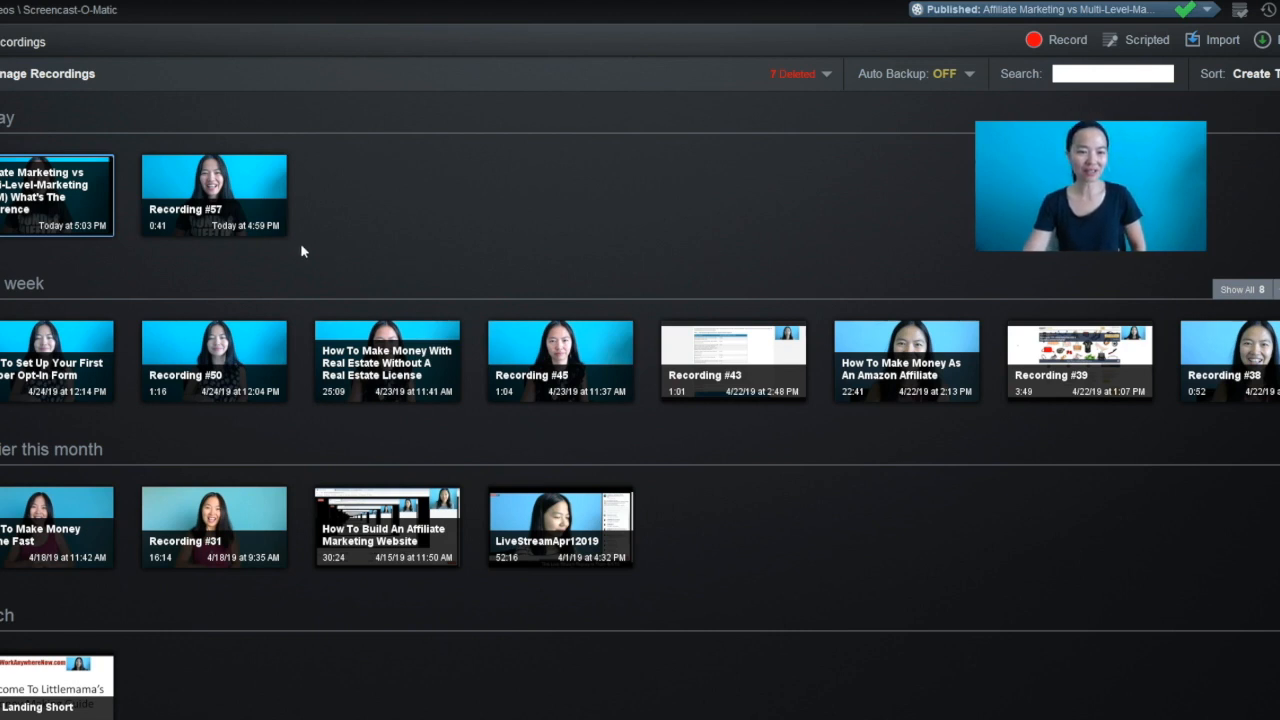
click(256, 198)
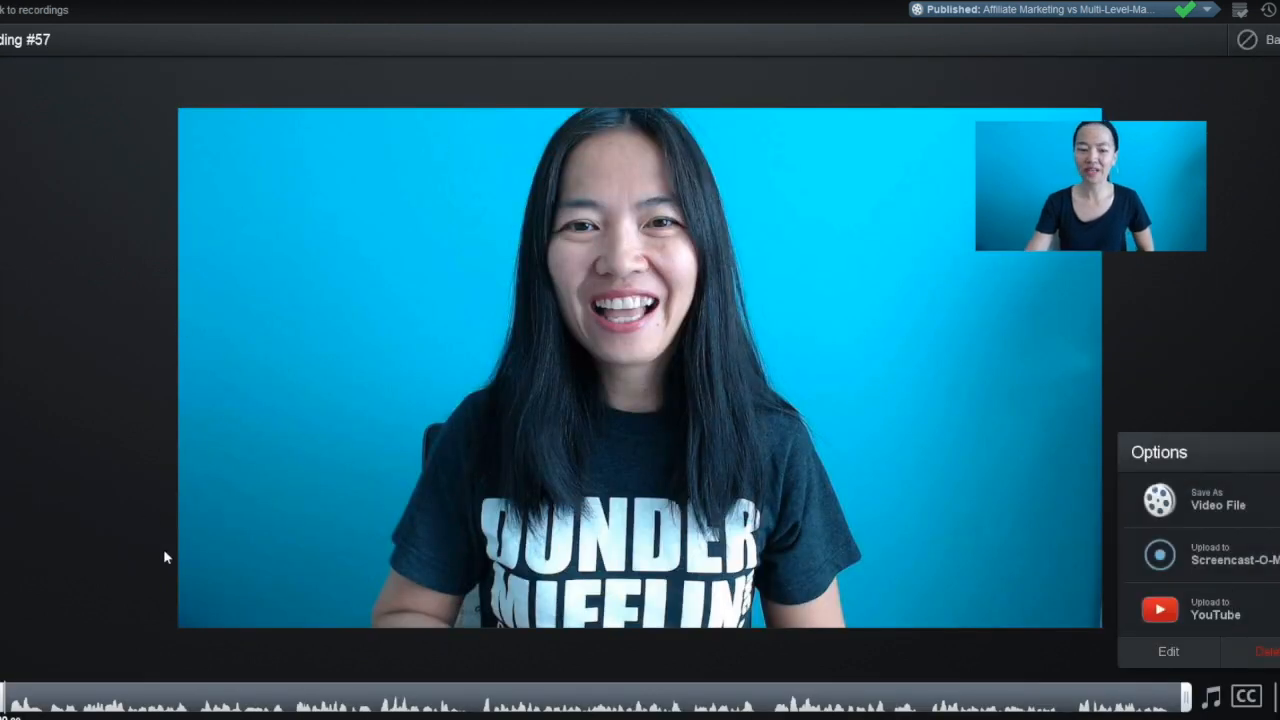
click(1170, 651)
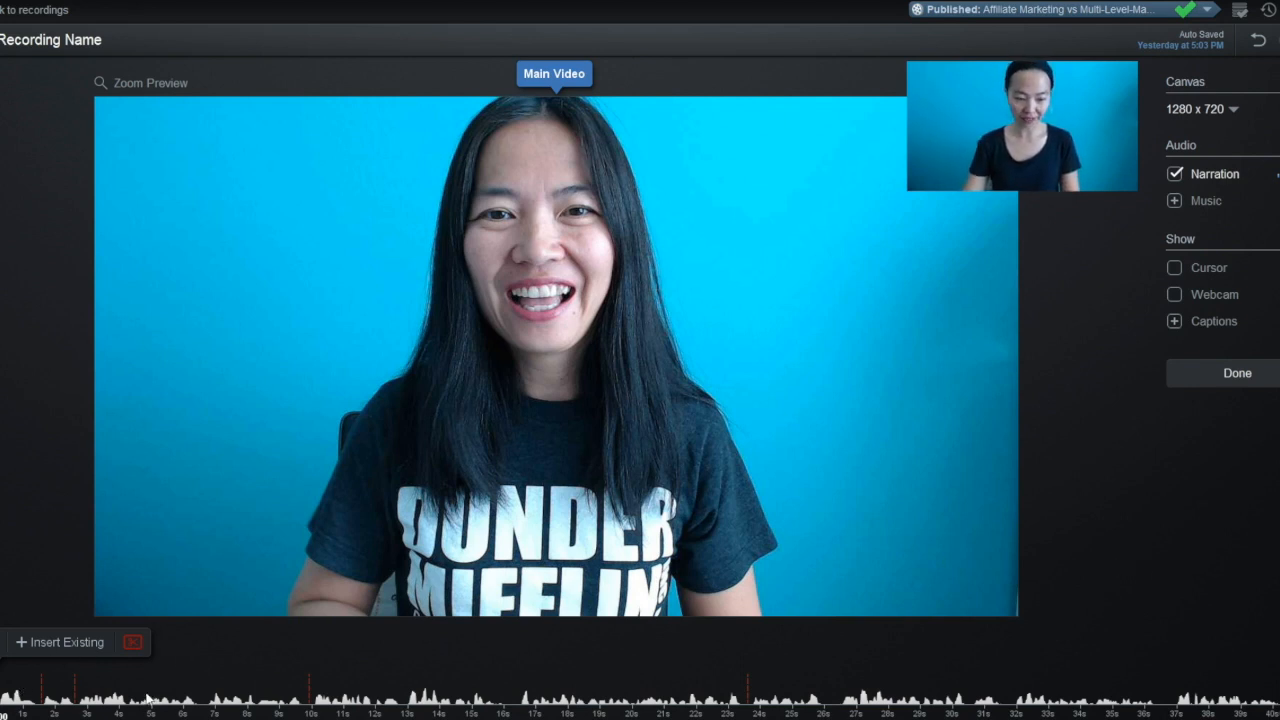
Step: Try to cut a 0.40-second section ending at about 0:36.8 from the recording, previewing the edit before accepting it
click(1158, 698)
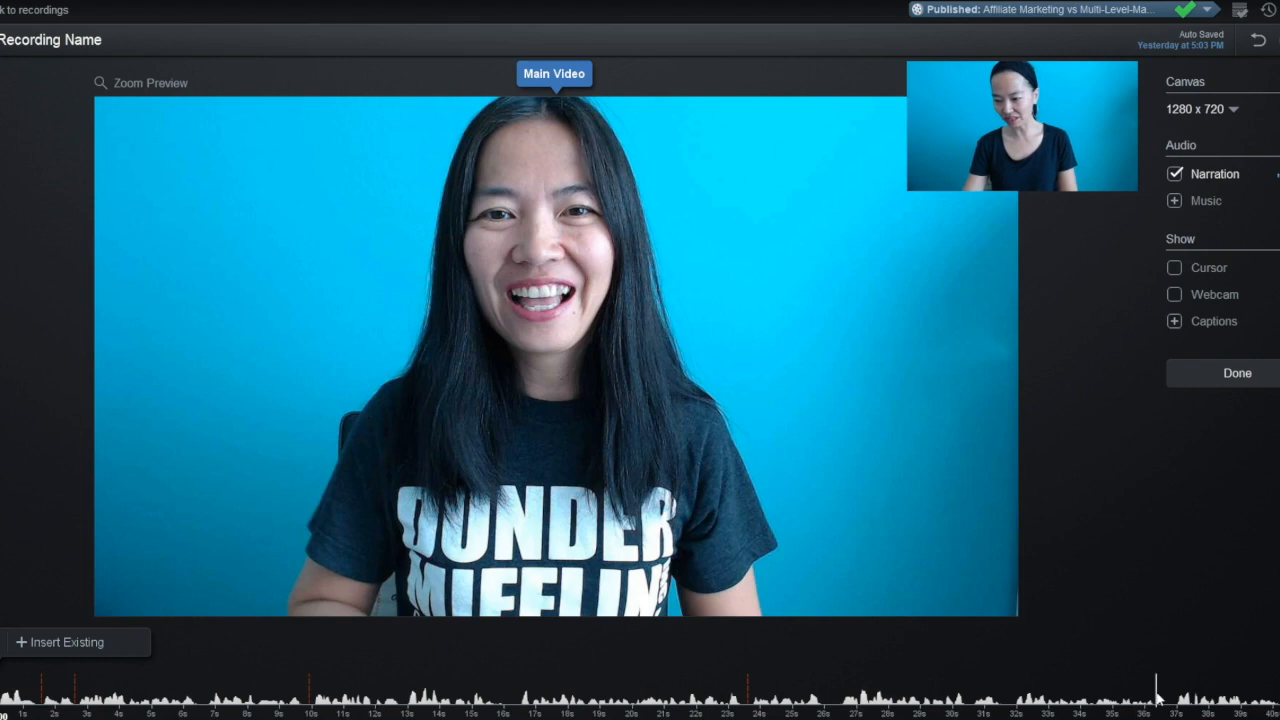
click(1162, 700)
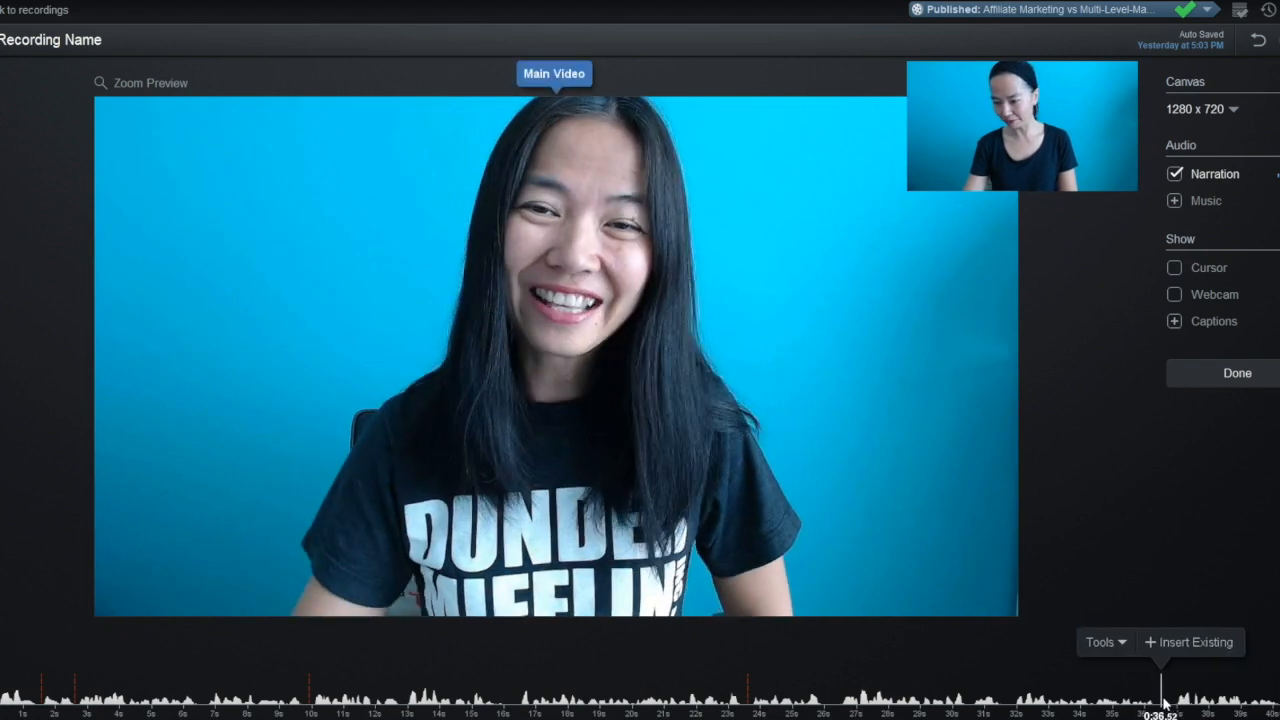
click(1100, 642)
mouse_move(1098, 420)
click(1098, 330)
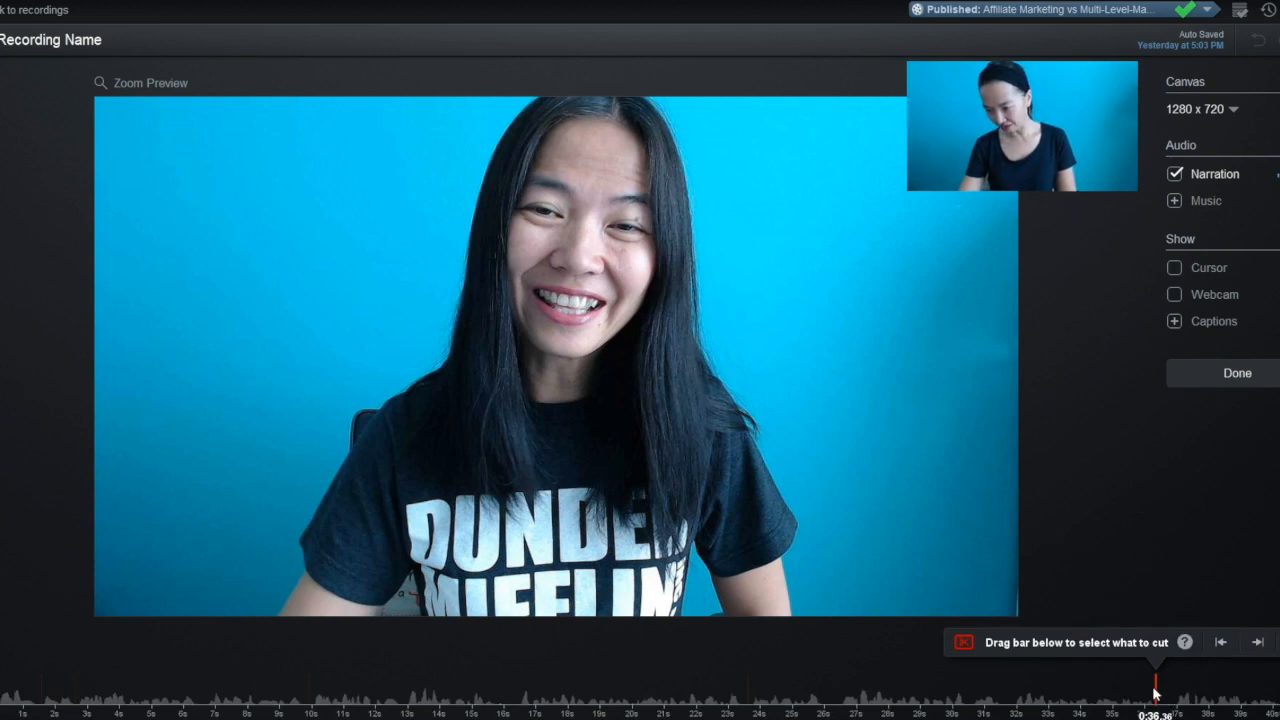
drag(1156, 688, 1173, 688)
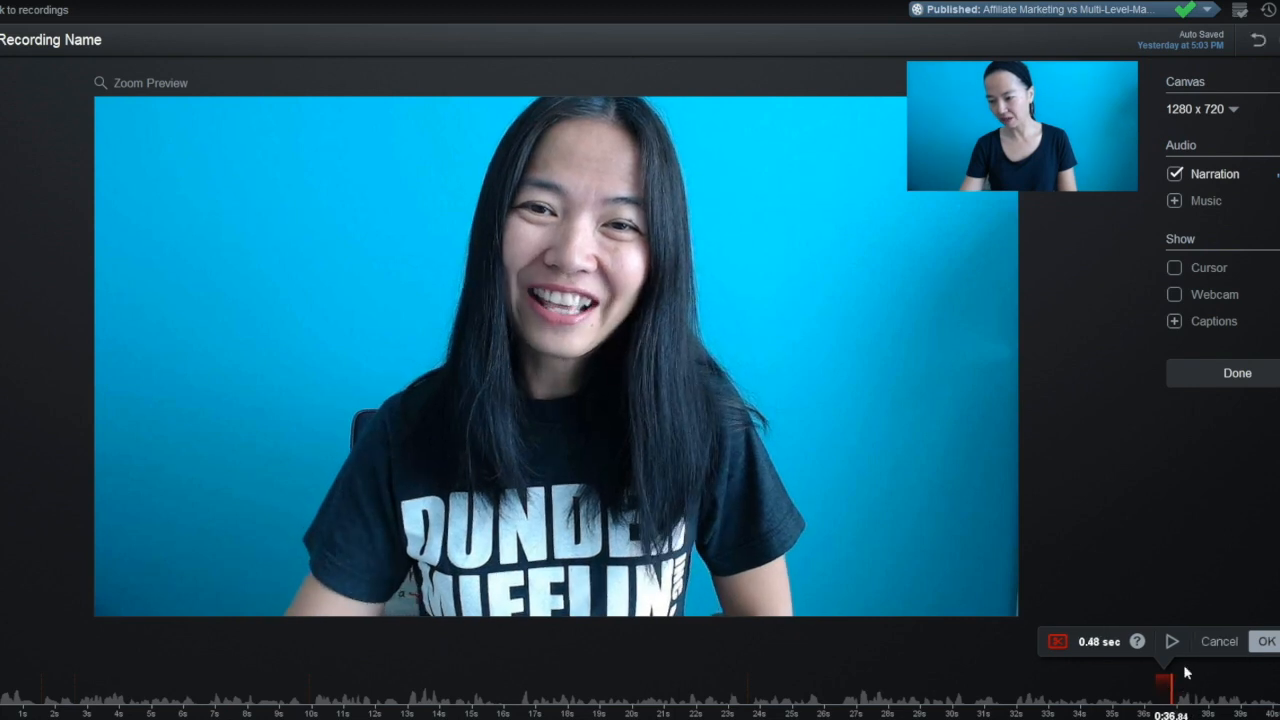
drag(1157, 688, 1160, 686)
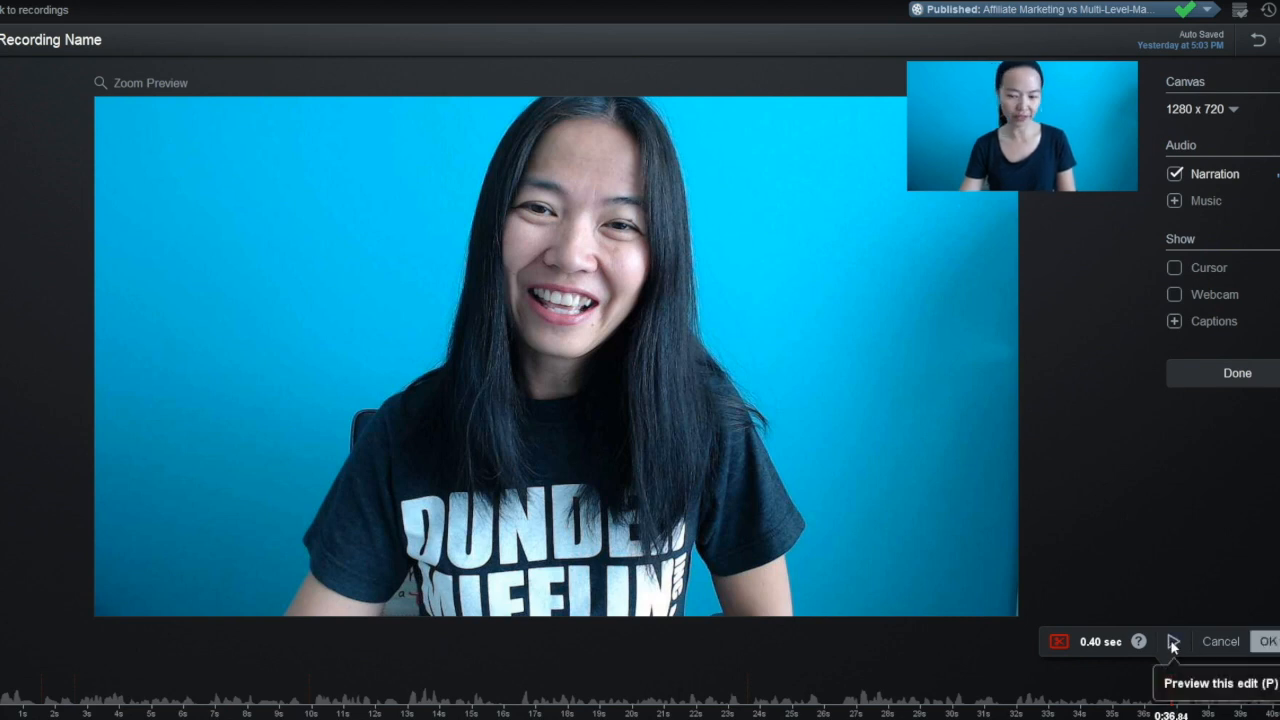
click(1173, 643)
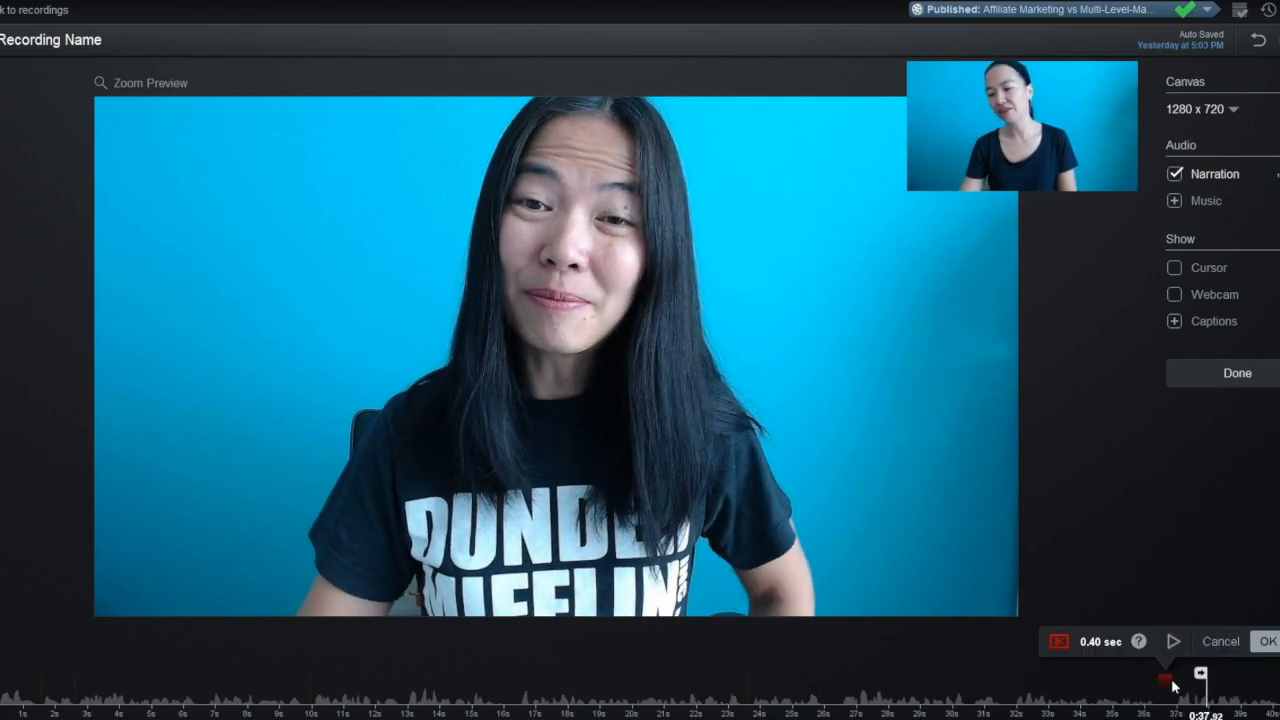
click(1263, 646)
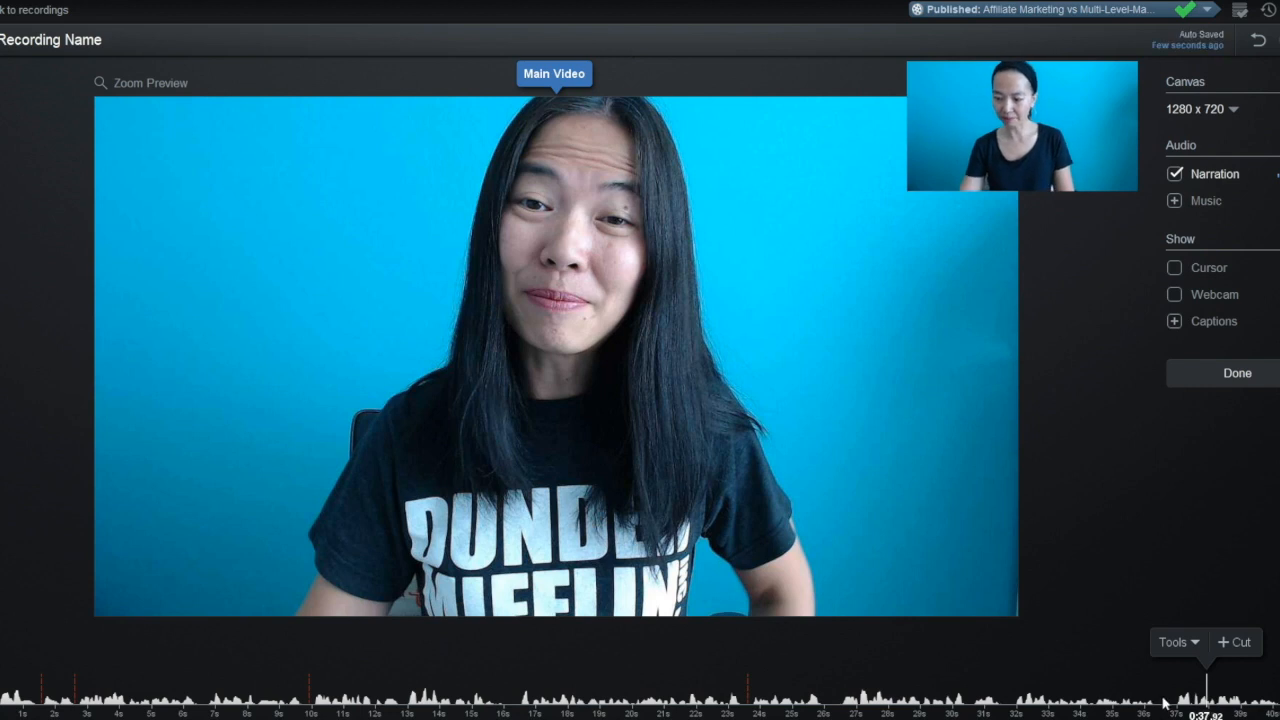
Step: Add a blur overlay at 0:36.44, stretch it over the lettering on the shirt, and slightly increase the blur strength
click(1161, 704)
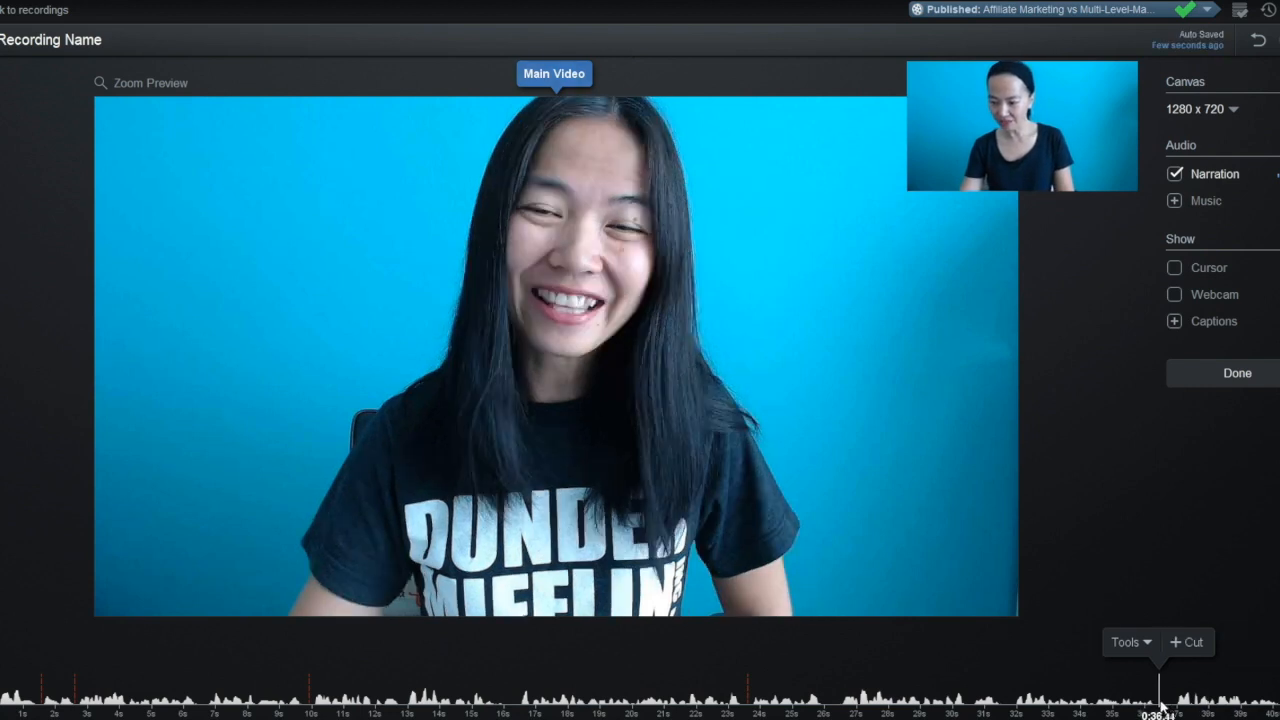
click(1139, 647)
mouse_move(1134, 484)
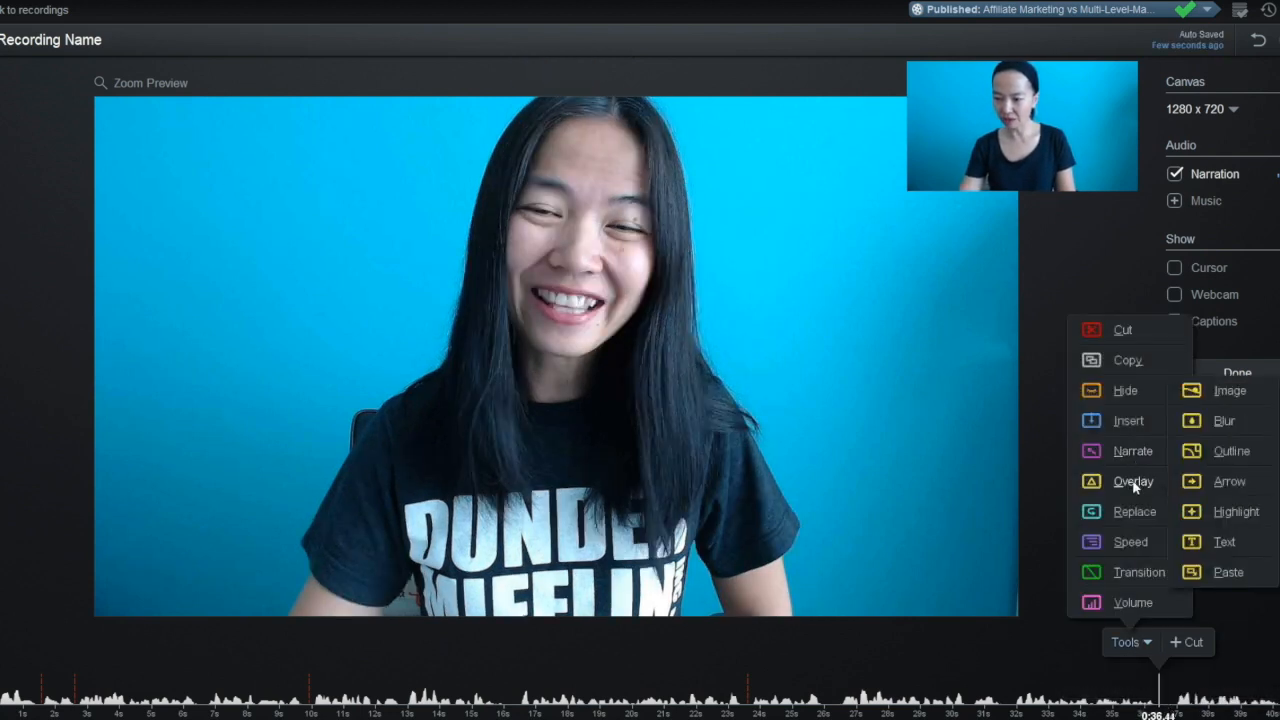
click(1224, 421)
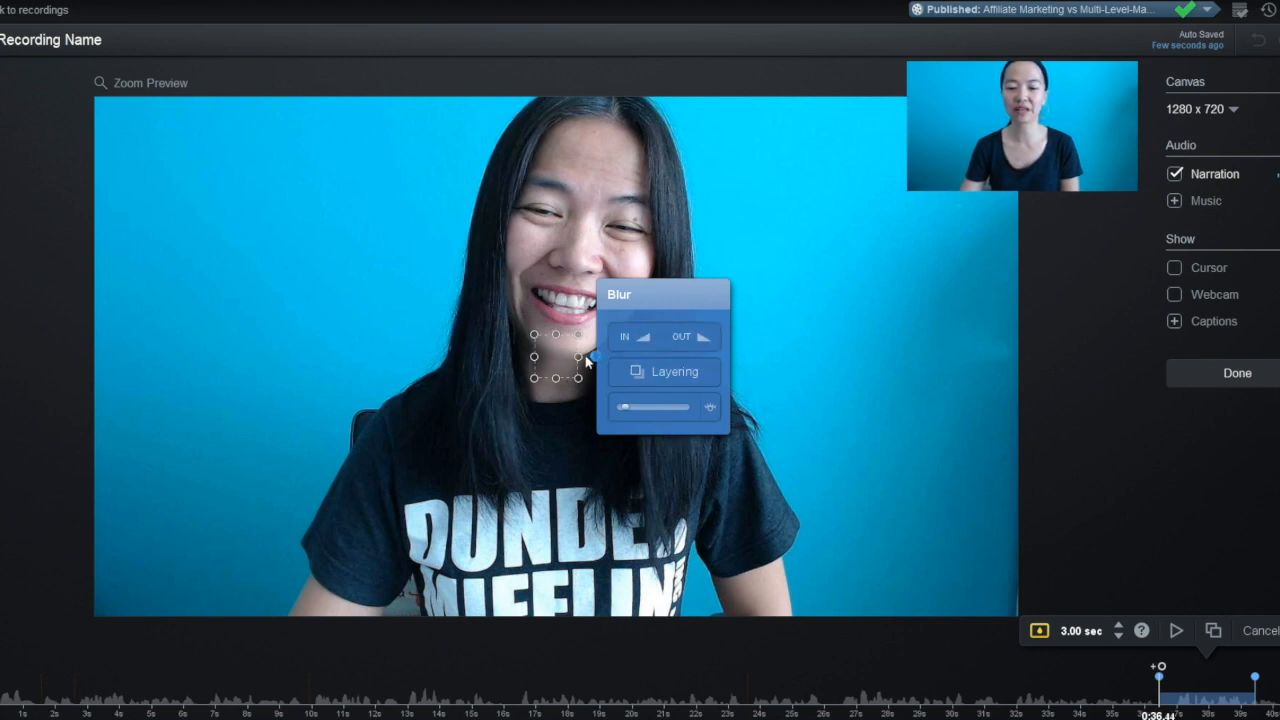
drag(556, 358, 729, 608)
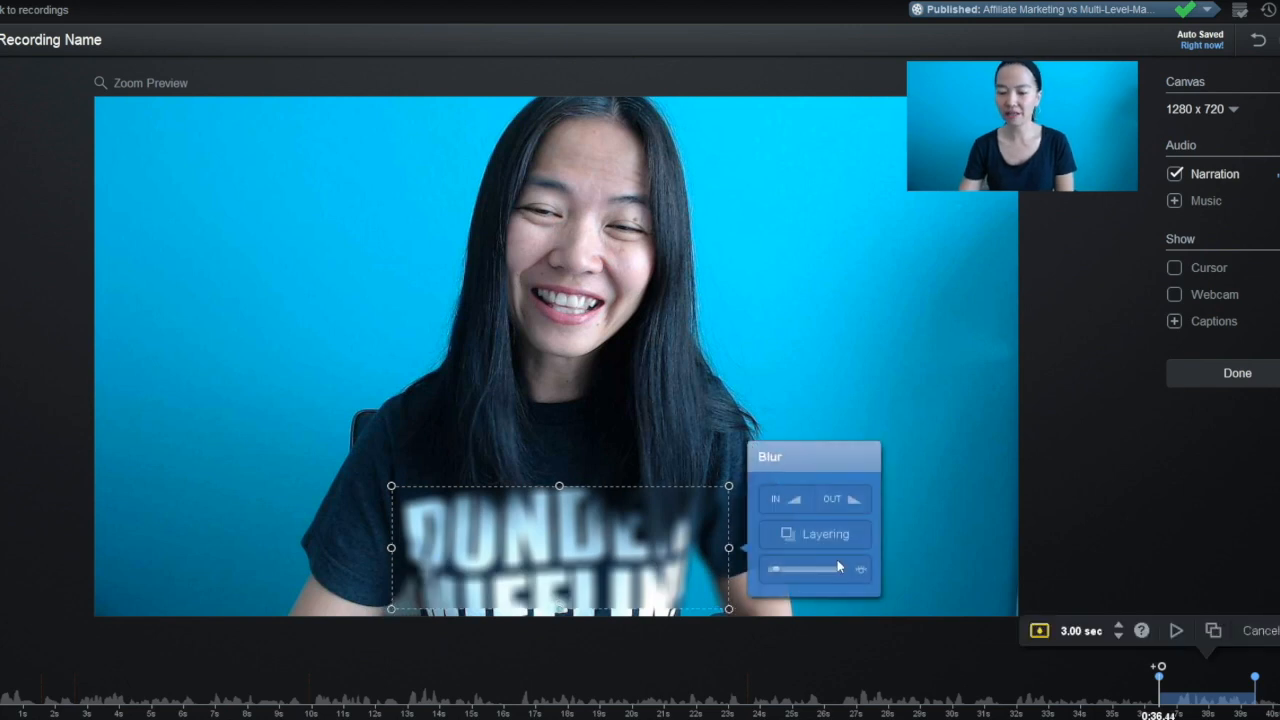
mouse_move(778, 569)
mouse_down()
mouse_move(844, 574)
mouse_move(786, 571)
mouse_up()
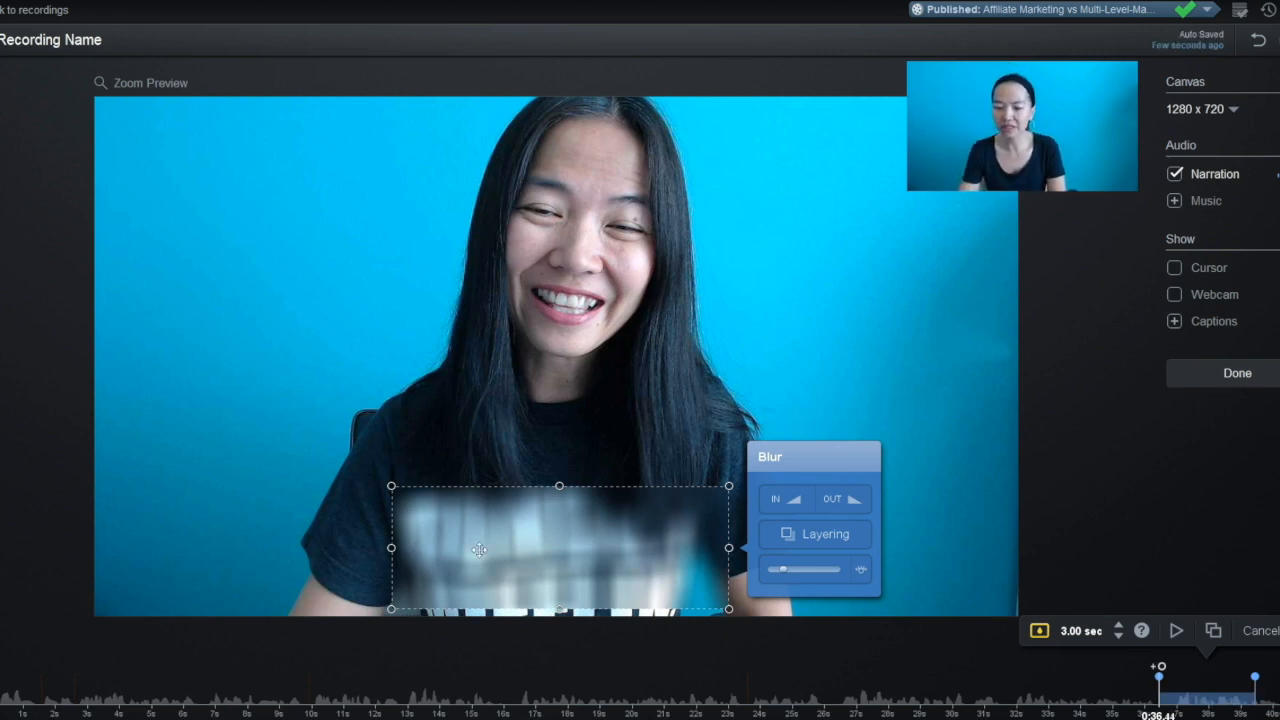
Step: Examine frames at several points along the timeline to check where the blur overlay applies
click(1208, 682)
click(1229, 681)
click(952, 687)
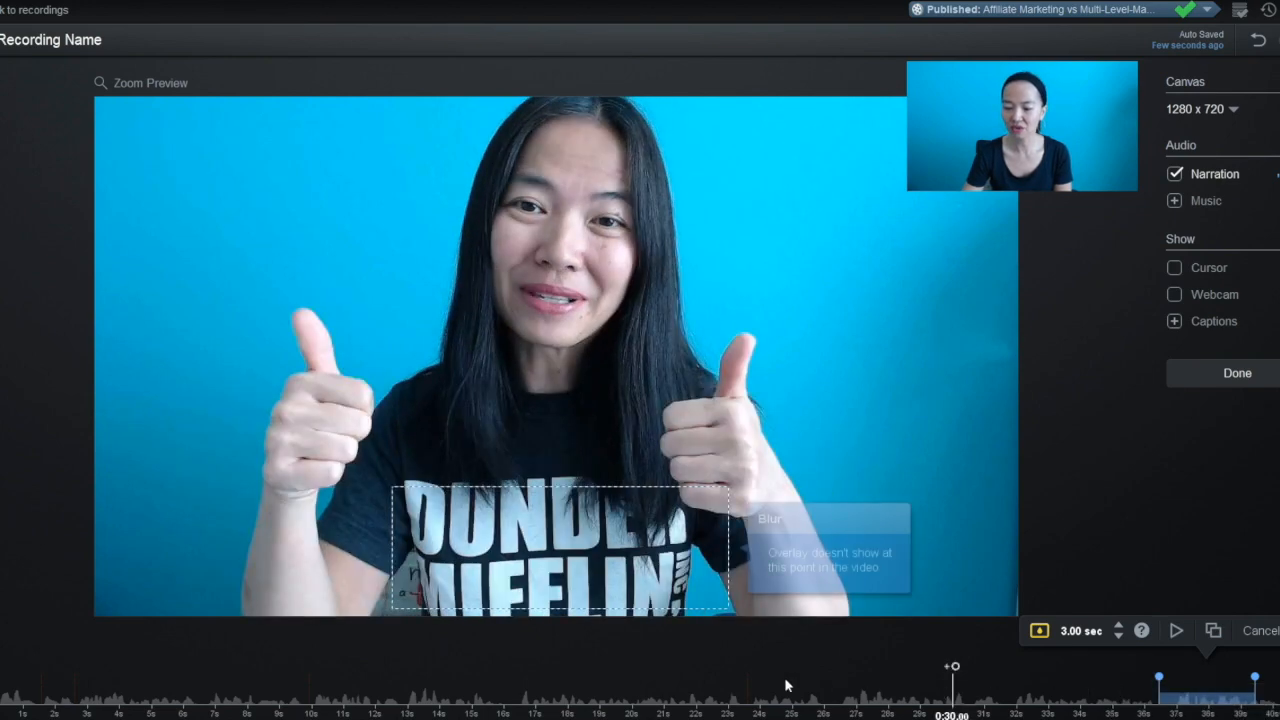
click(755, 677)
click(874, 678)
click(982, 678)
click(1051, 676)
click(1095, 671)
click(897, 677)
click(997, 678)
click(796, 677)
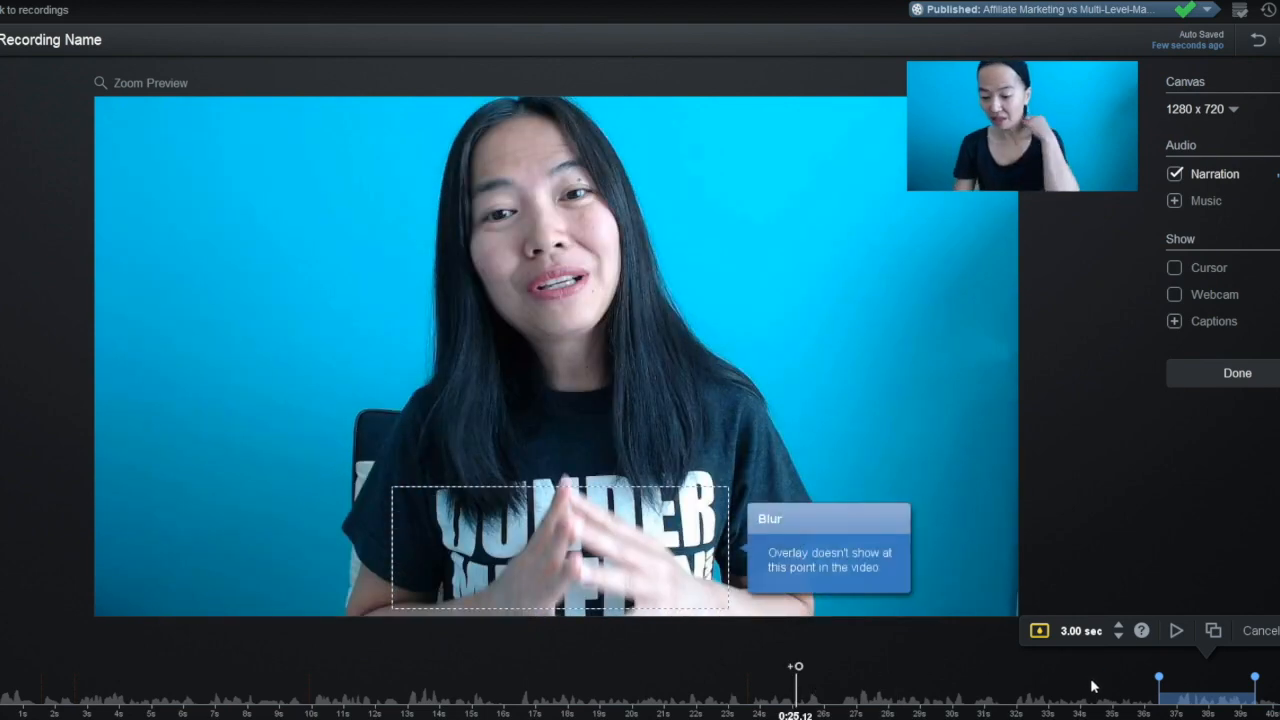
click(914, 688)
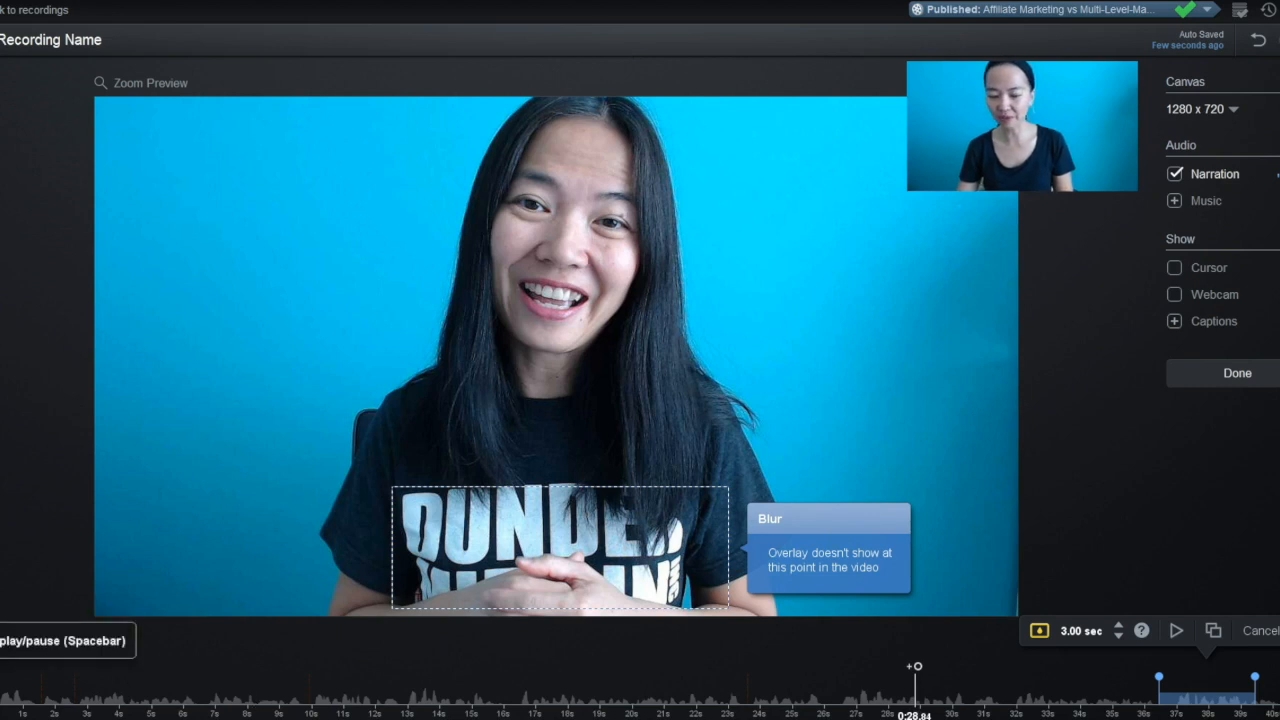
click(951, 690)
click(1044, 688)
click(1098, 683)
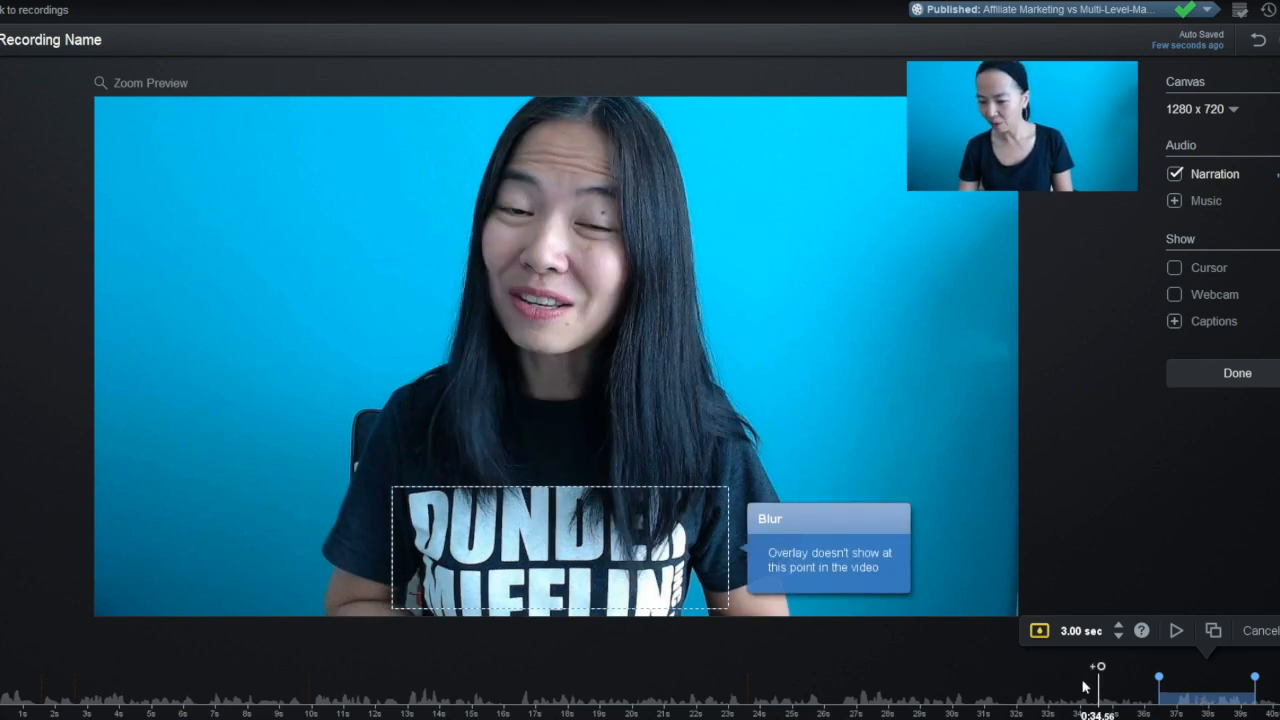
Step: Set the blur's time range to 4.24 seconds starting at about 0:33, accept the edit, and undo the blur overlay
drag(1156, 678, 1052, 677)
drag(1258, 695, 1190, 690)
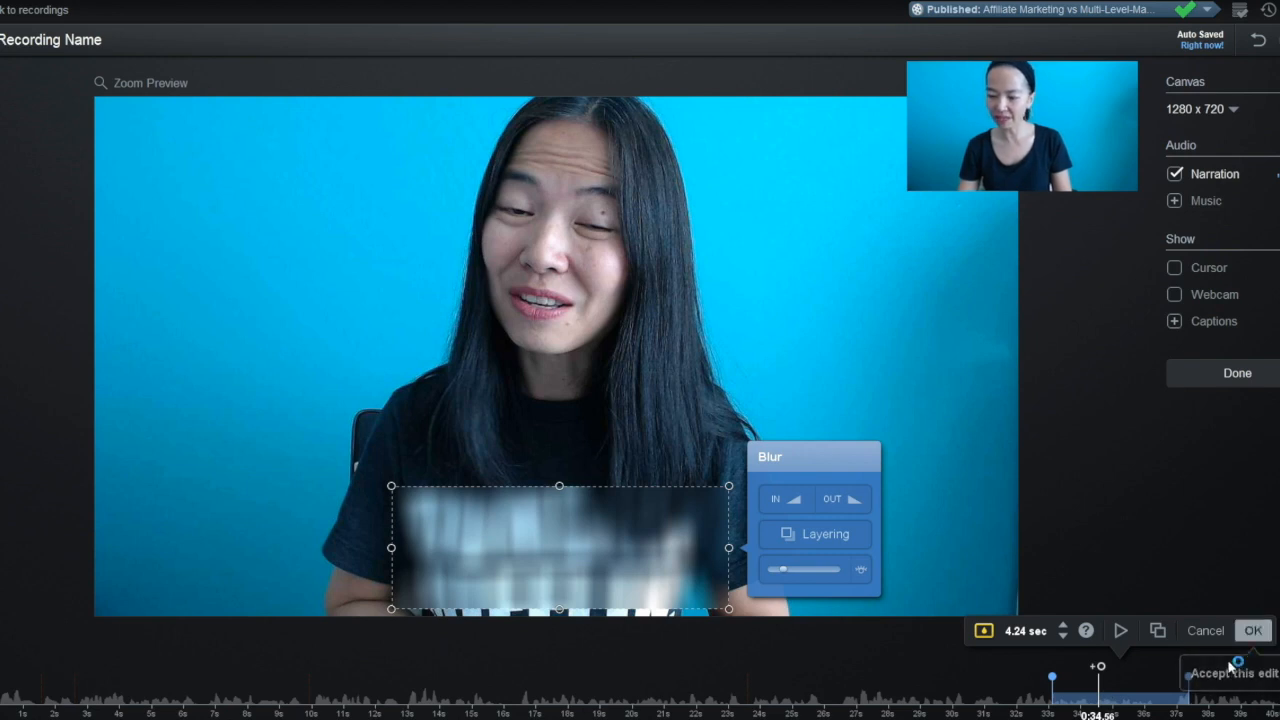
click(1254, 630)
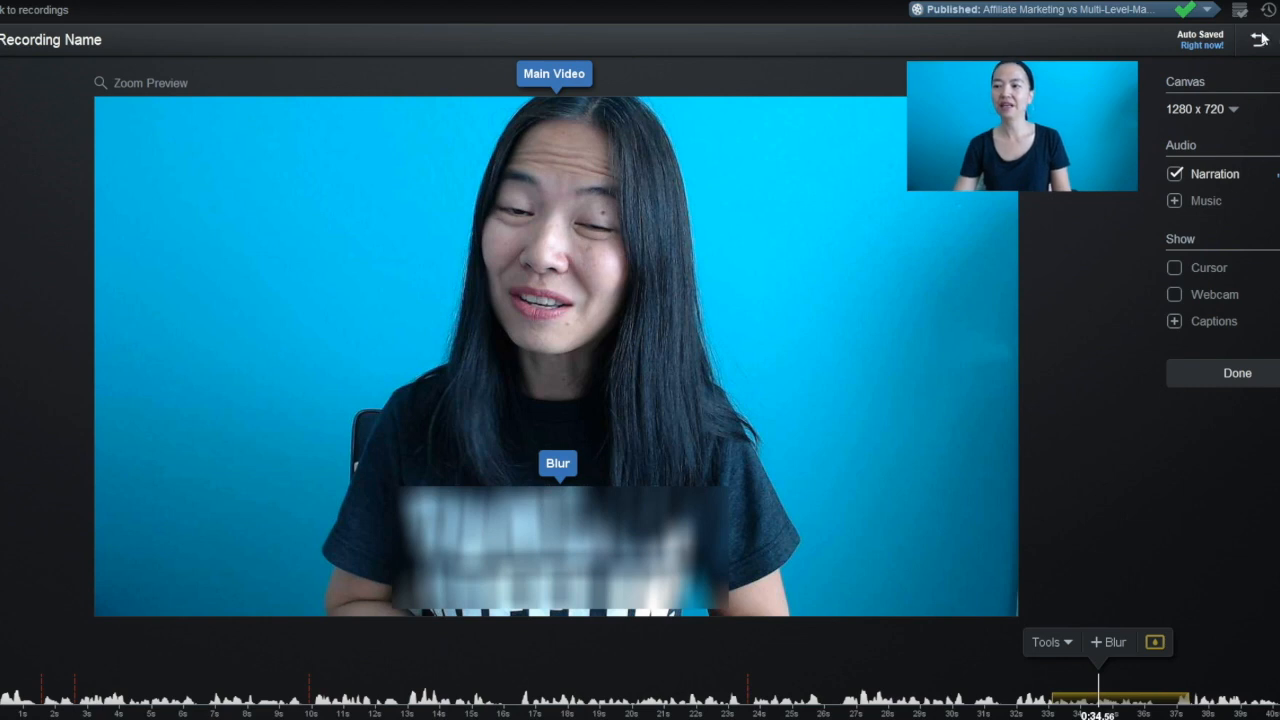
click(1259, 42)
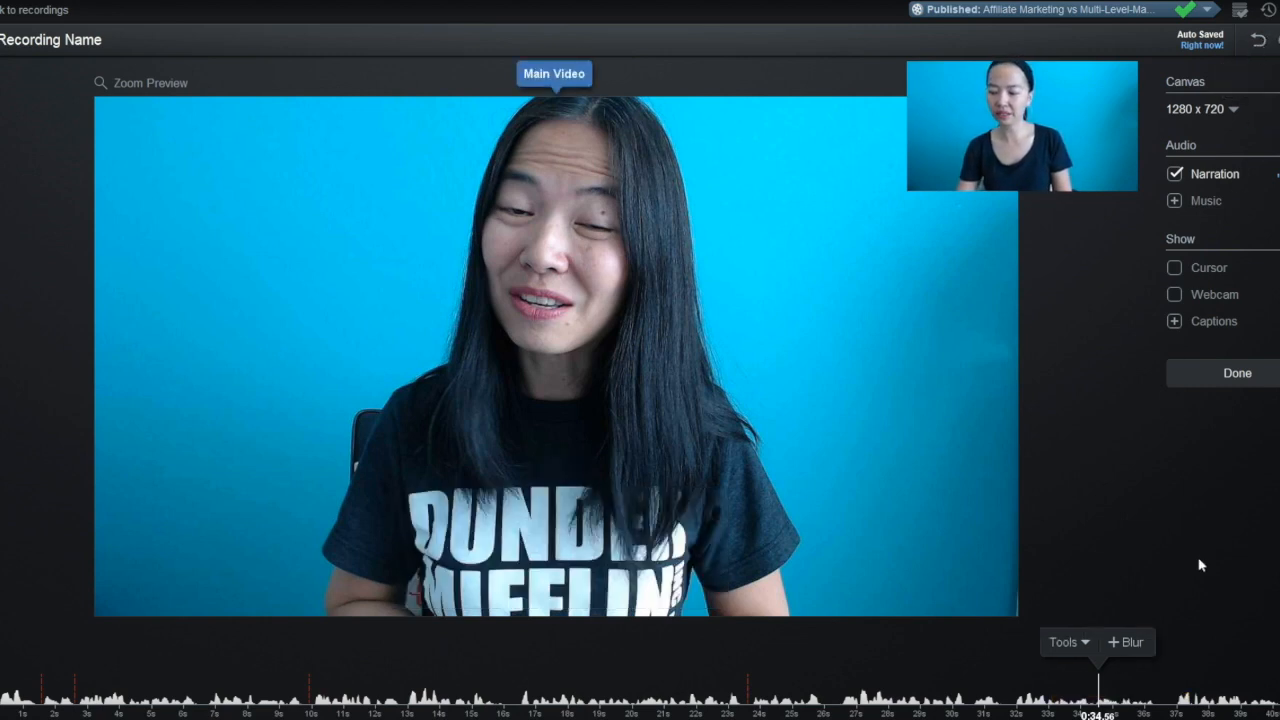
Step: Try to insert a new recording at about 0:36.5 on the timeline
click(1165, 705)
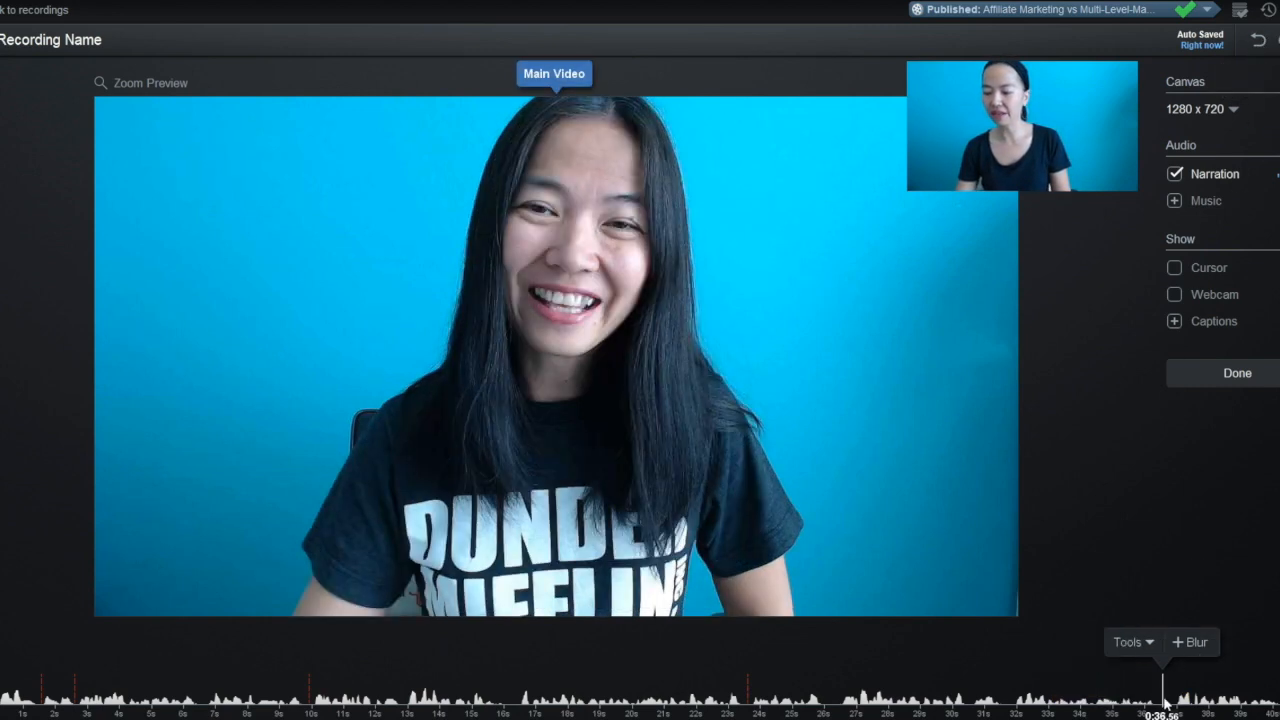
click(1150, 643)
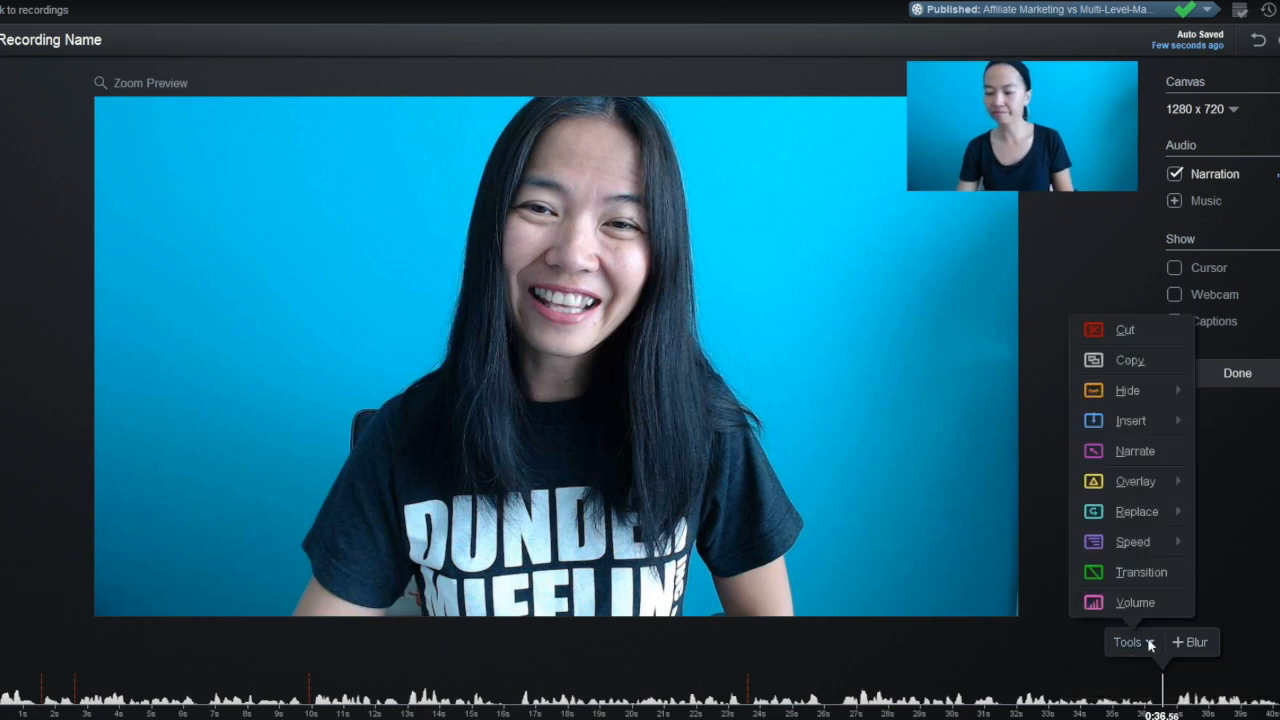
mouse_move(1137, 429)
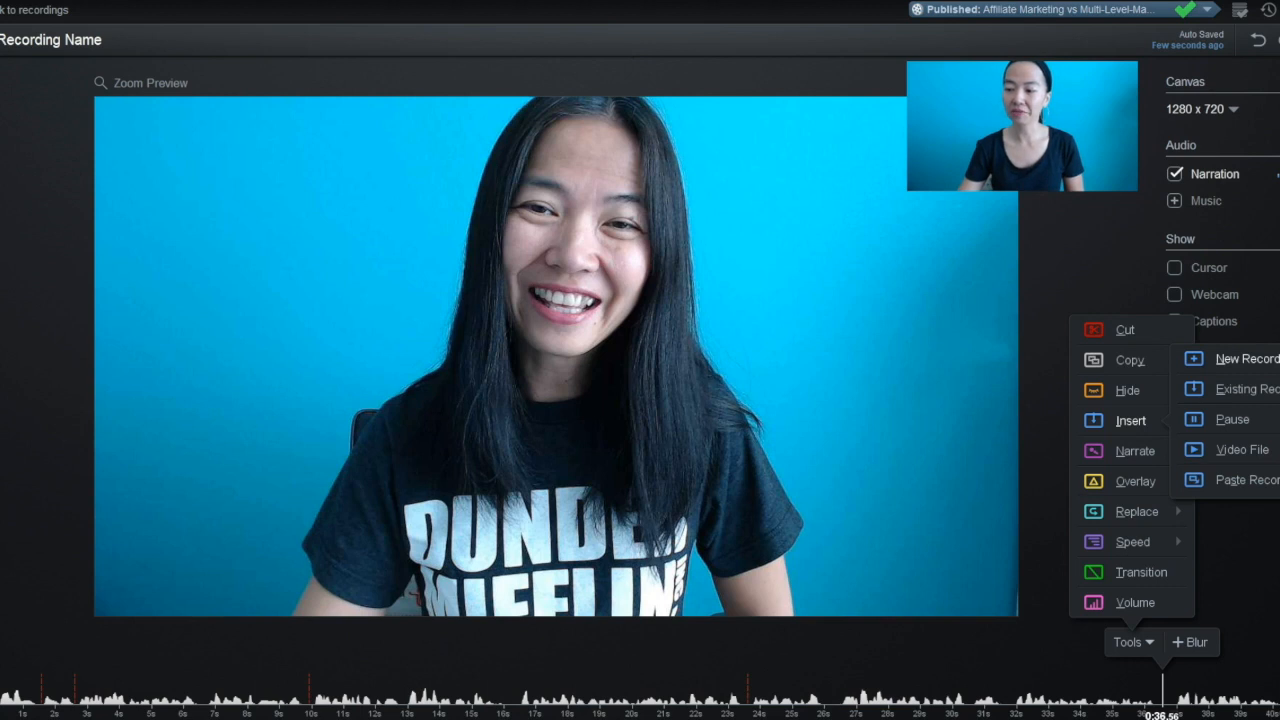
click(1222, 362)
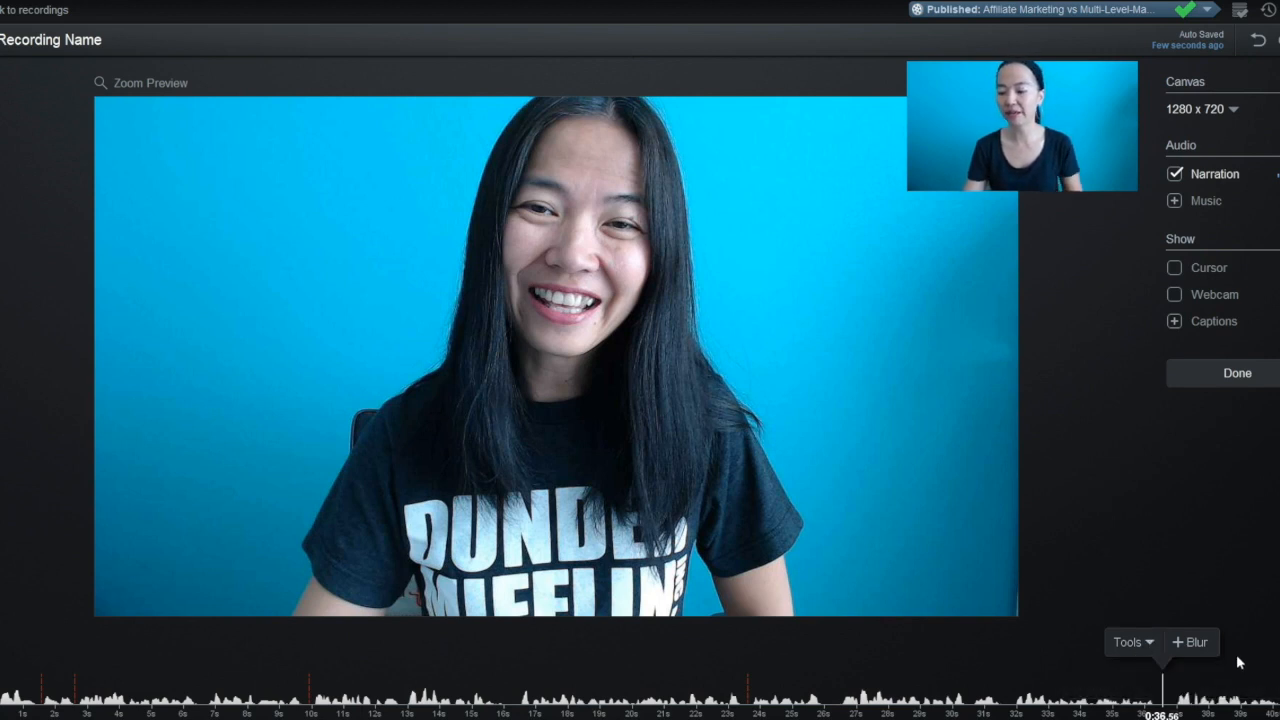
Step: Browse the existing recordings available for insertion at about 0:36.5 on the timeline
click(1149, 644)
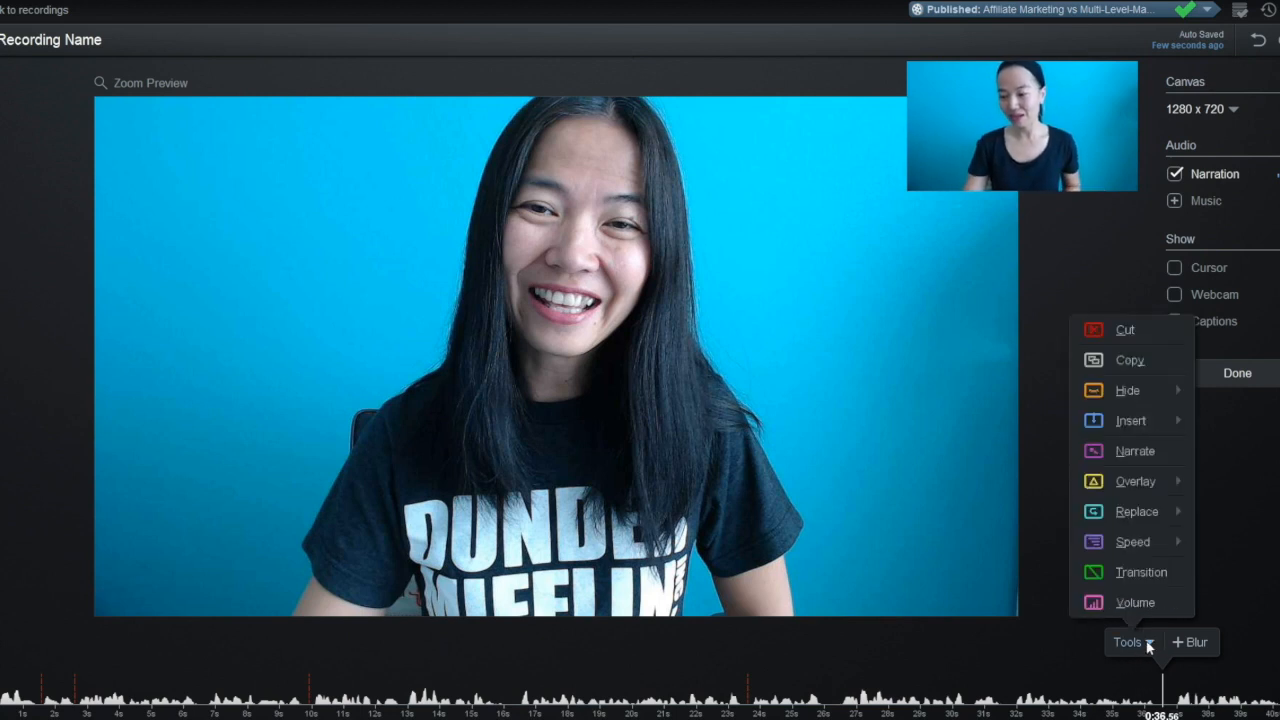
mouse_move(1162, 410)
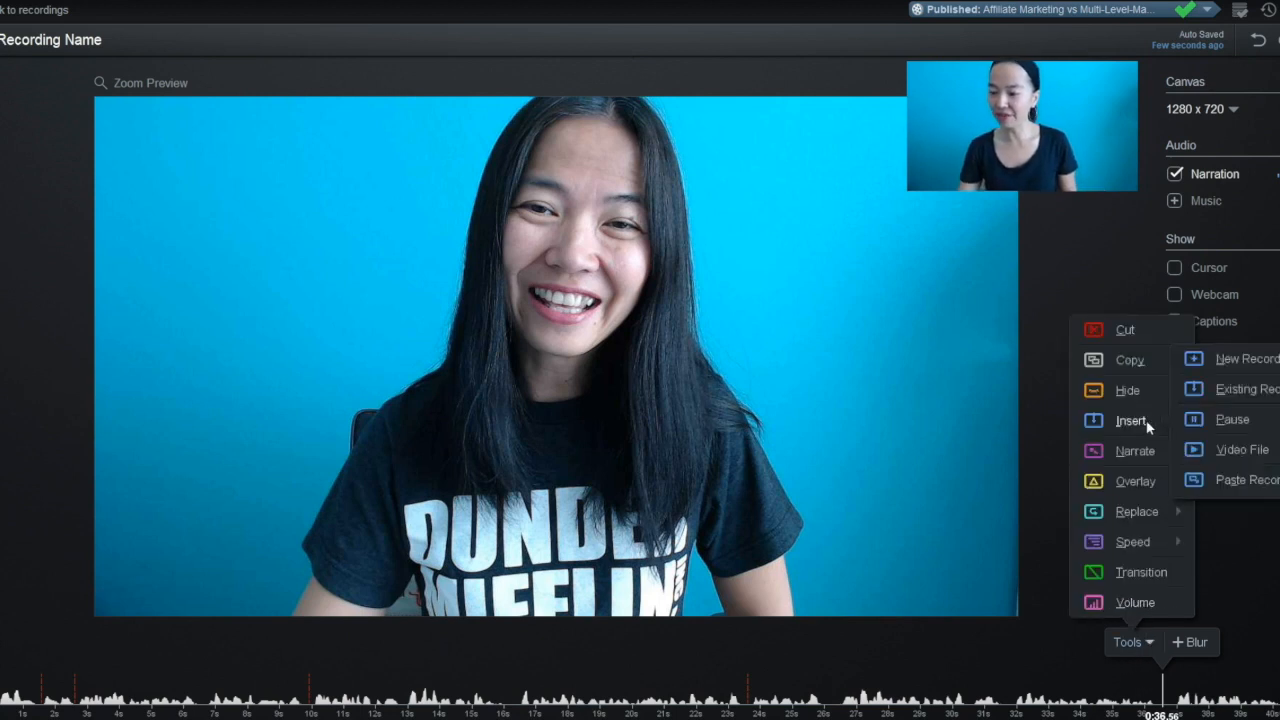
click(1230, 391)
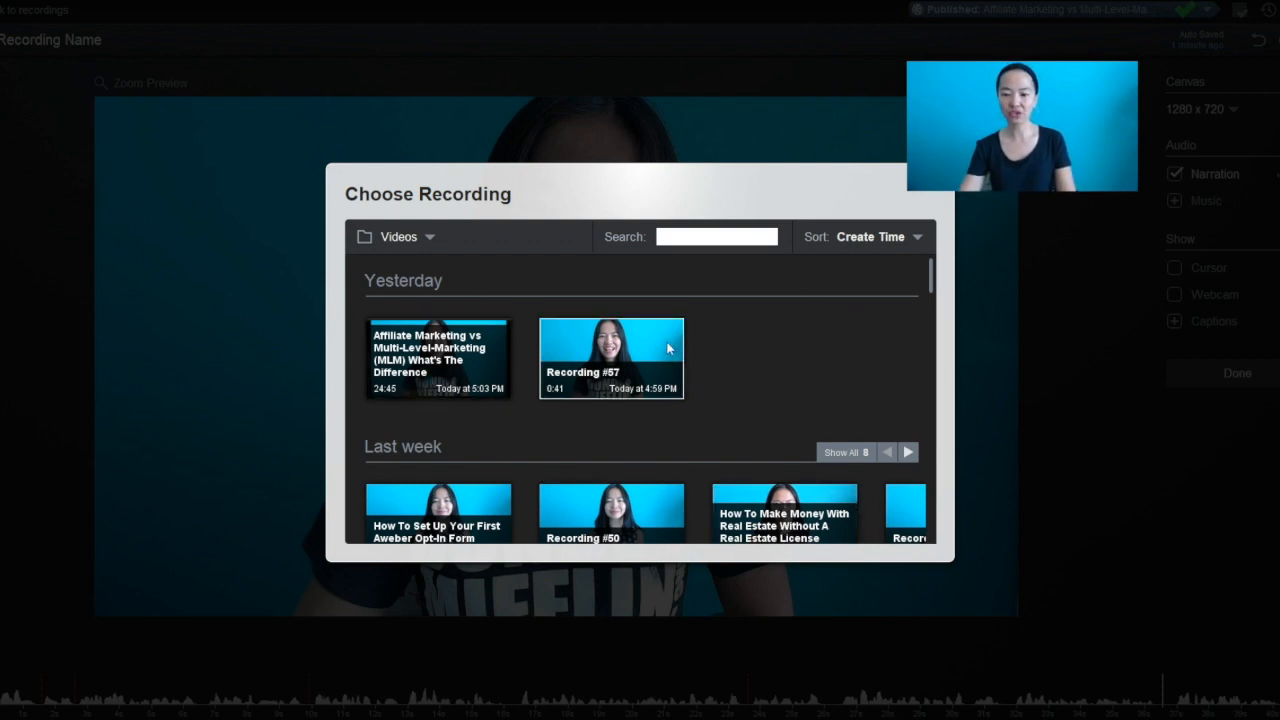
scroll(737, 403, down, 10)
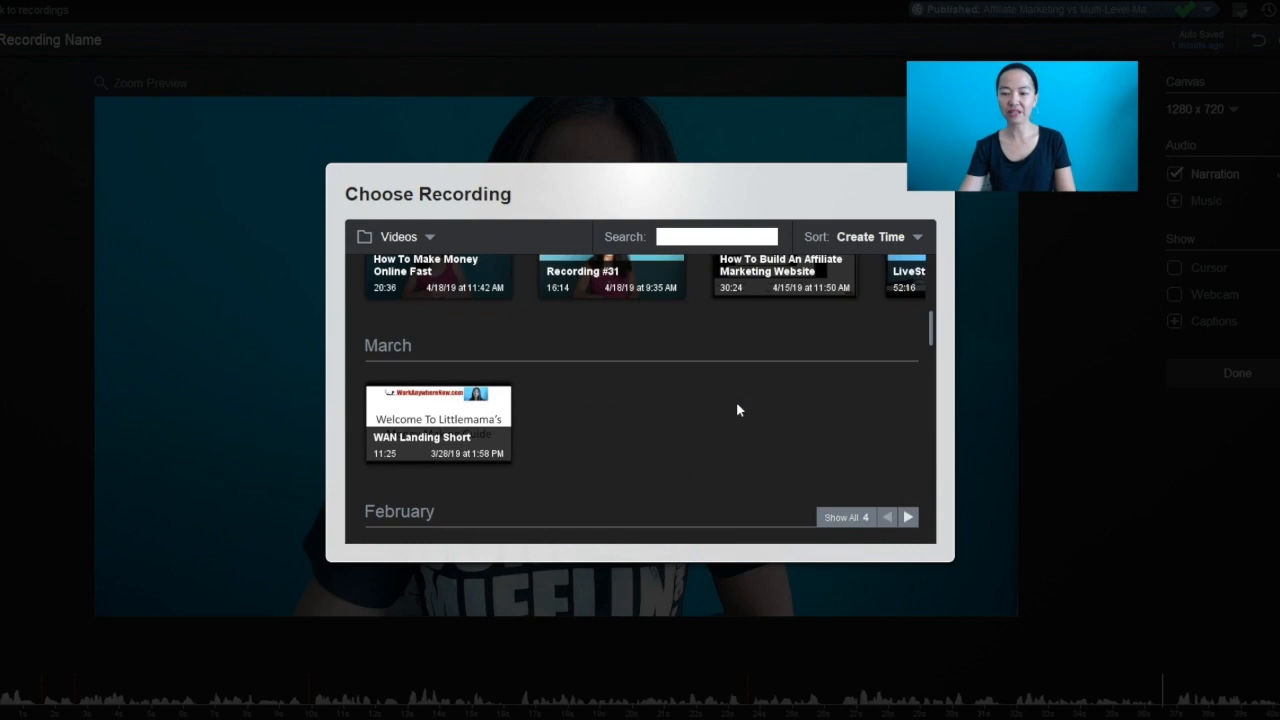
scroll(737, 404, up, 10)
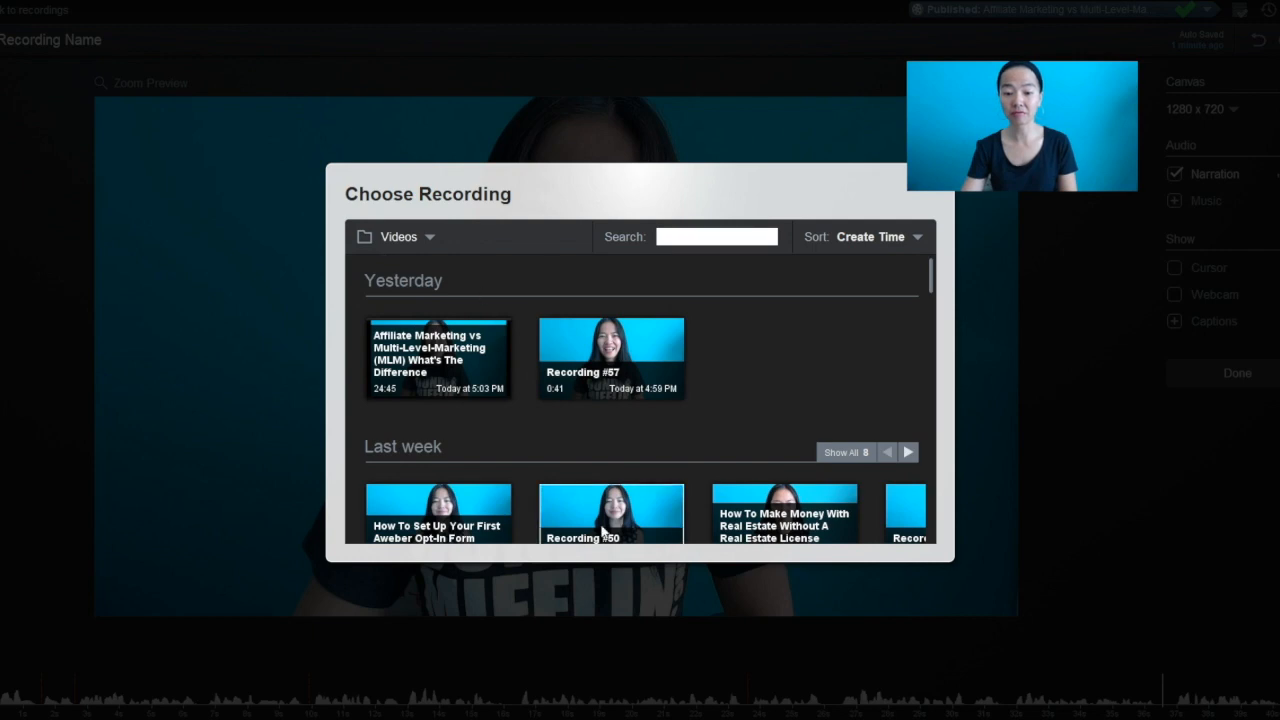
scroll(563, 403, down, 4)
scroll(630, 465, up, 4)
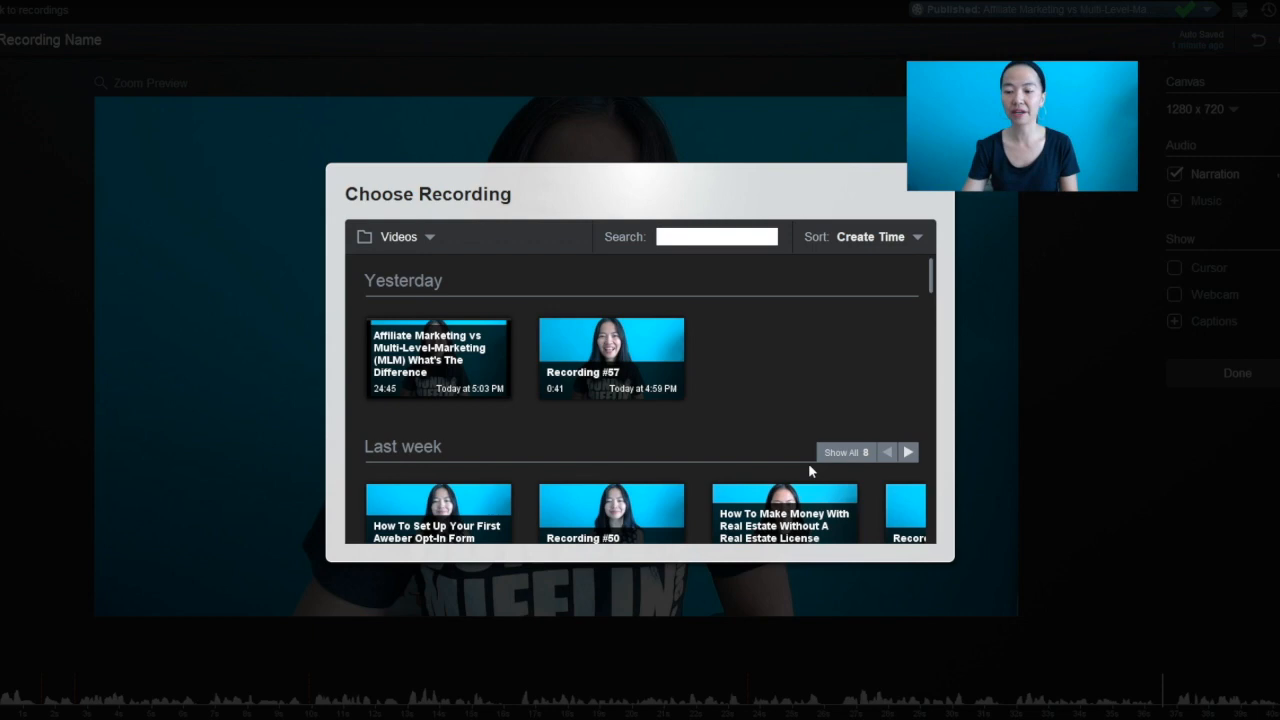
scroll(770, 425, down, 10)
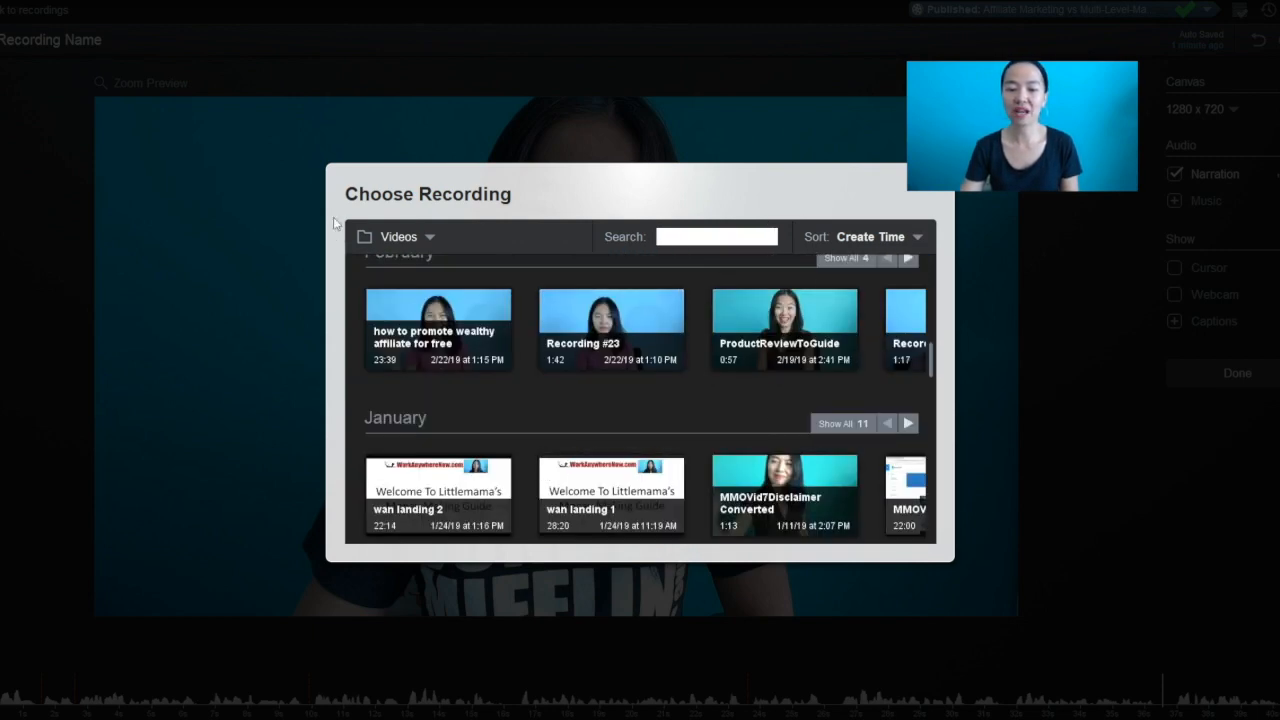
Step: Check the folder choices for the recordings list, and close the recording chooser without inserting anything
click(393, 234)
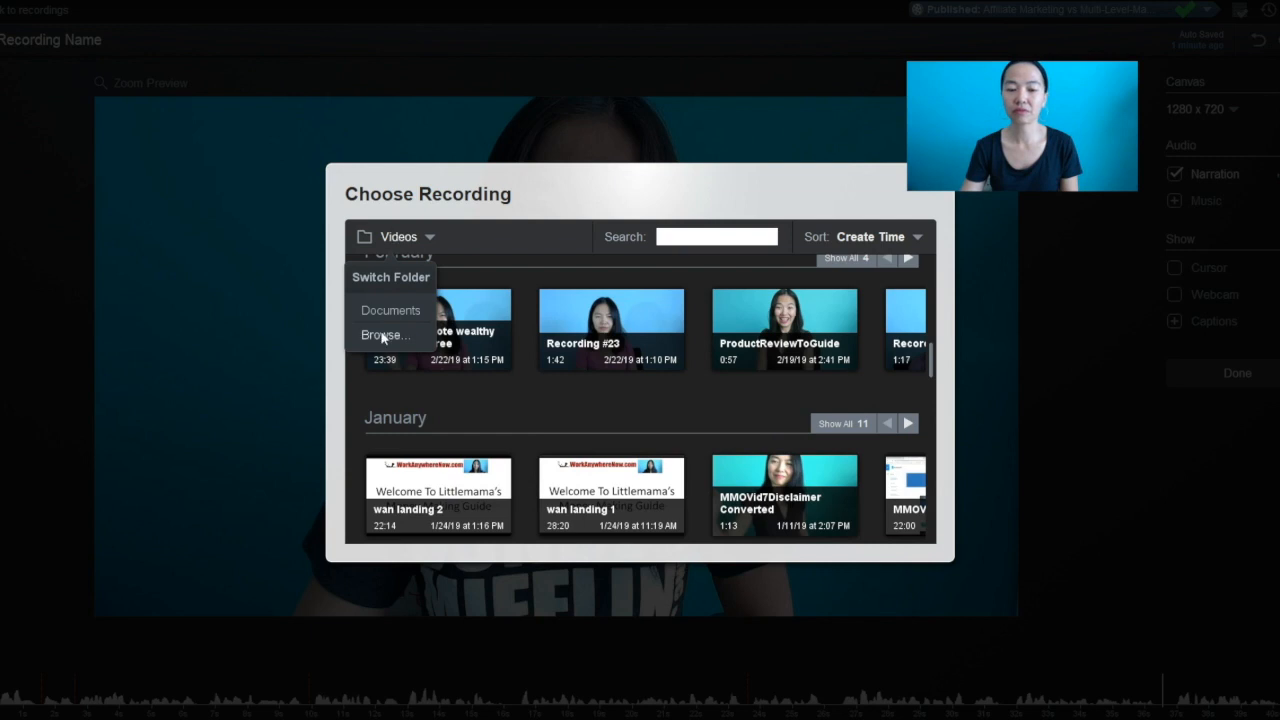
click(407, 381)
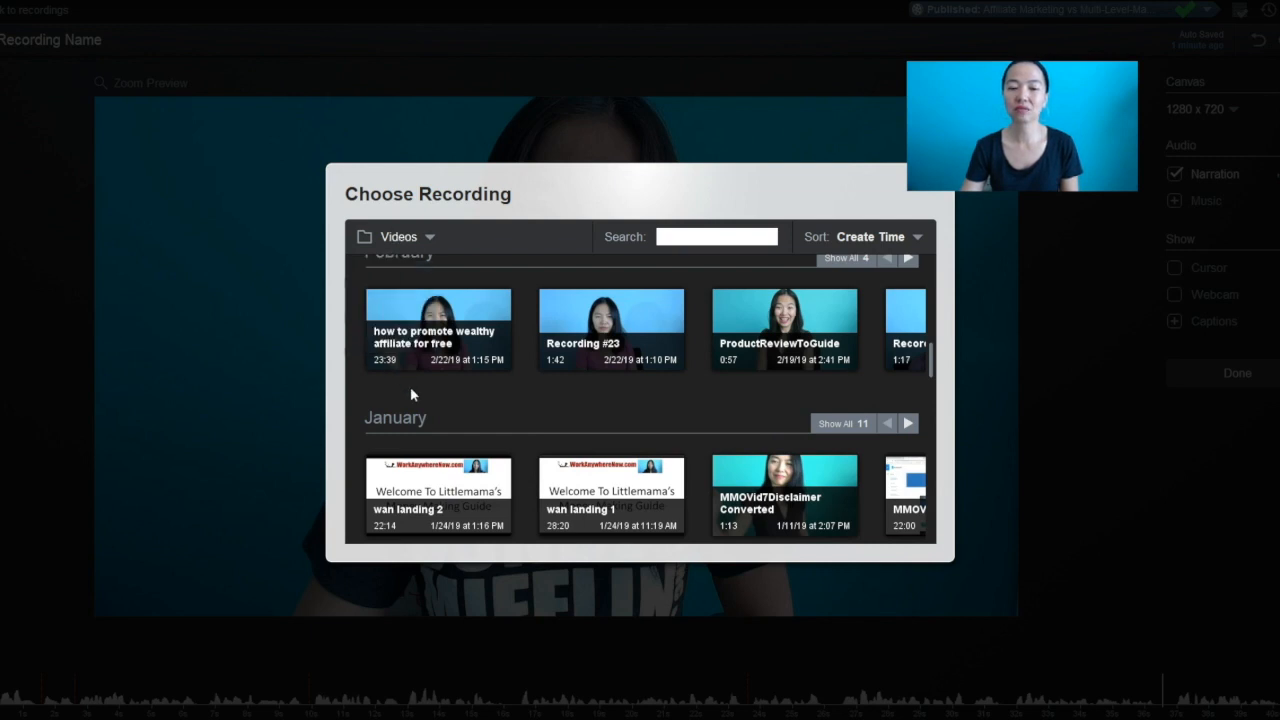
click(429, 238)
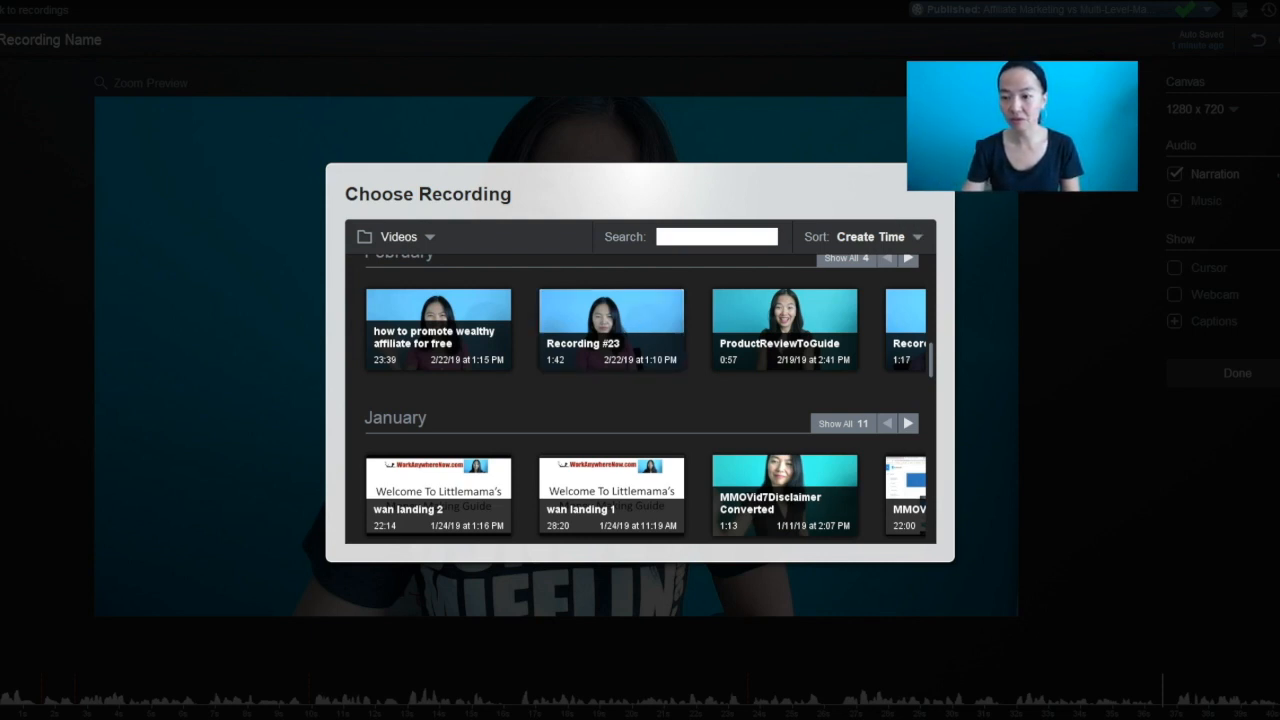
drag(1010, 130, 1074, 114)
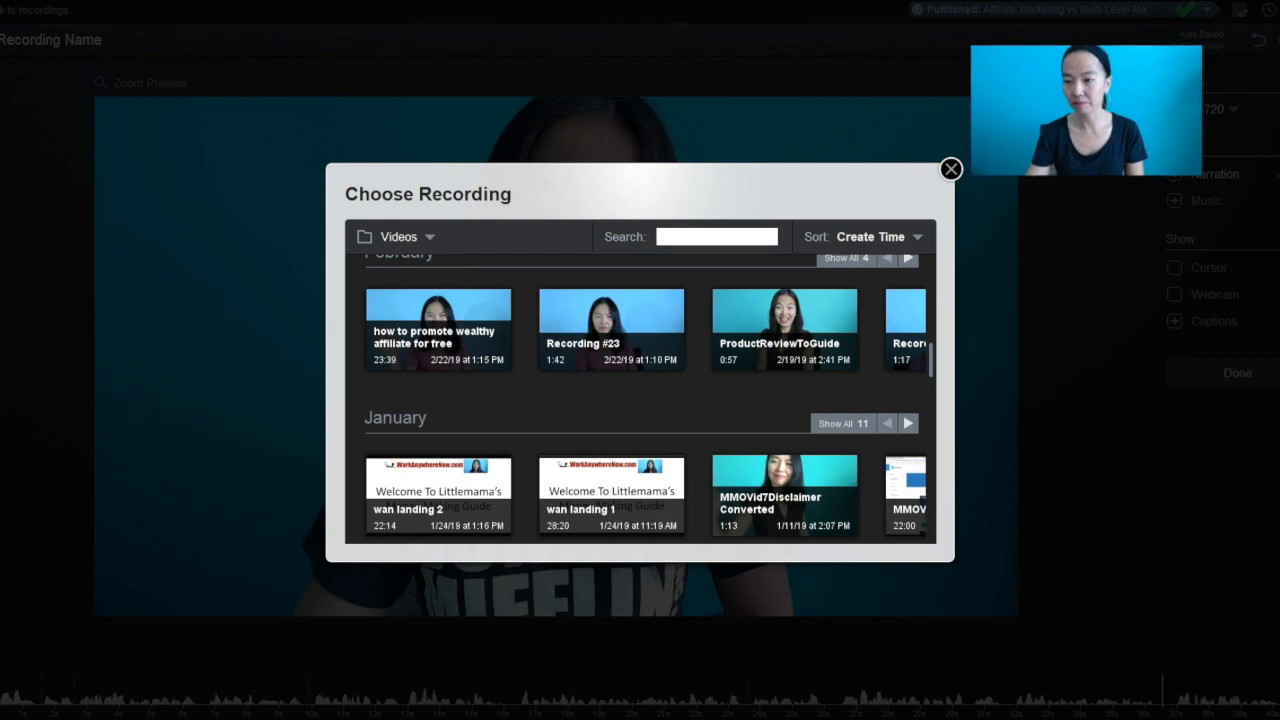
click(951, 169)
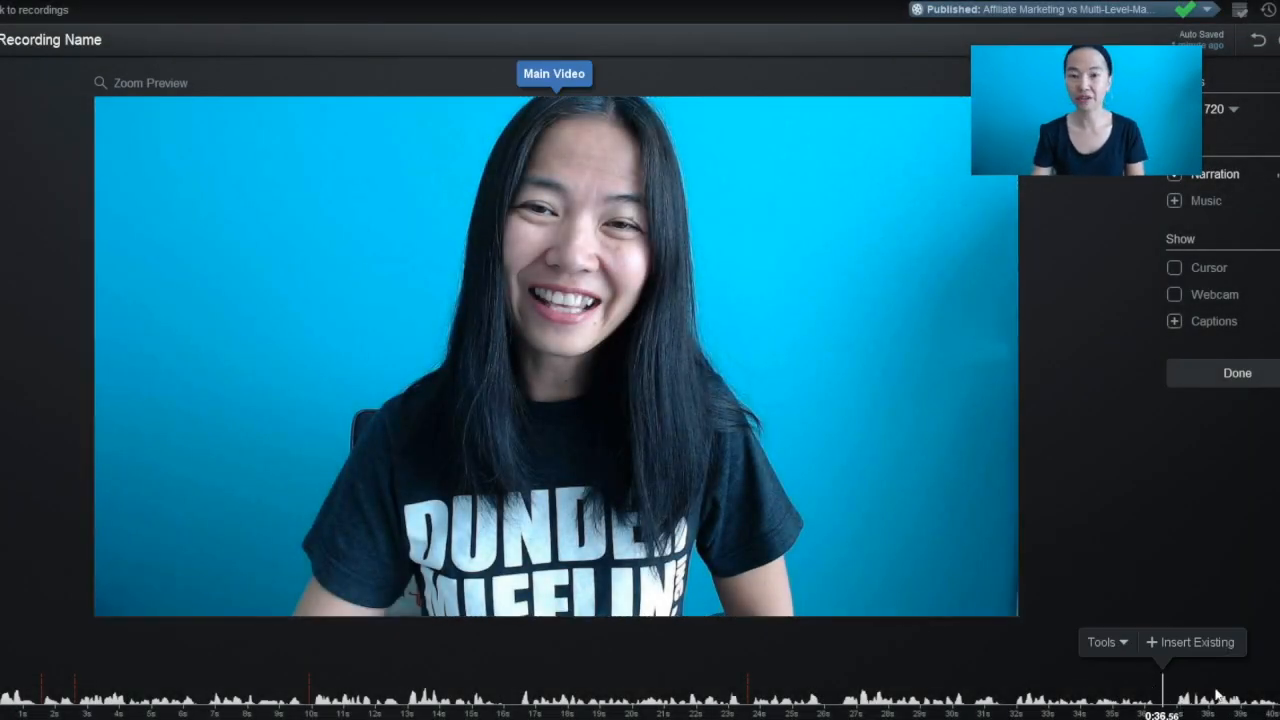
click(1124, 650)
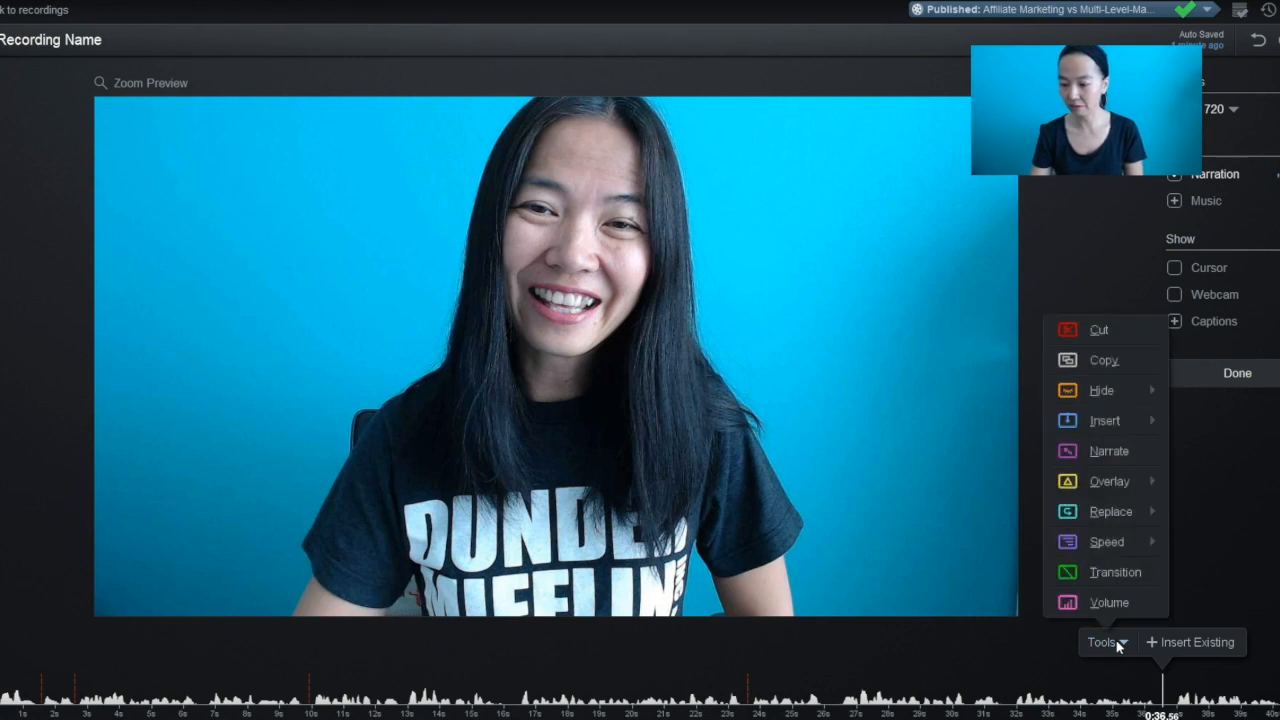
mouse_move(1153, 547)
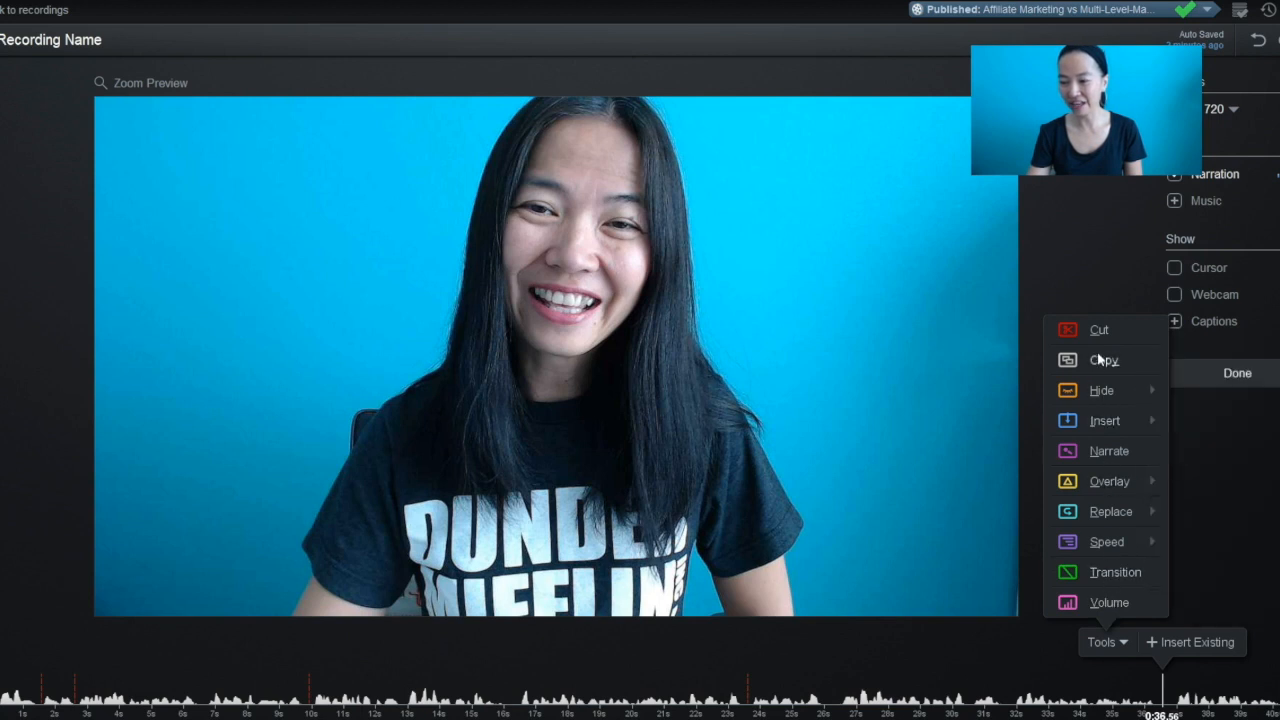
mouse_move(1097, 383)
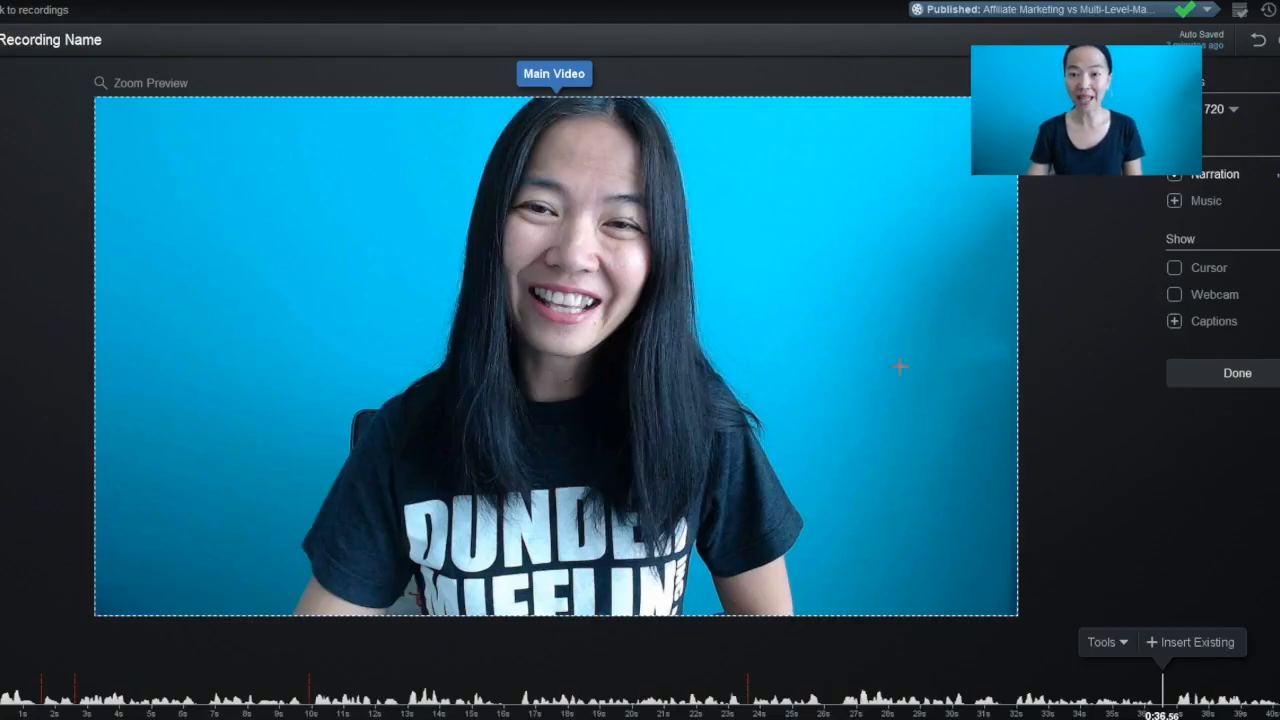
Step: Draw red freehand loops, a straight line and an ellipse over the preview, and add a yellow callout and a note reading "sdfsdfdjj;"
mouse_move(777, 222)
mouse_down()
mouse_move(912, 289)
mouse_move(741, 228)
mouse_move(879, 314)
mouse_move(796, 218)
mouse_move(925, 248)
mouse_move(775, 298)
mouse_move(878, 240)
mouse_move(815, 236)
mouse_up()
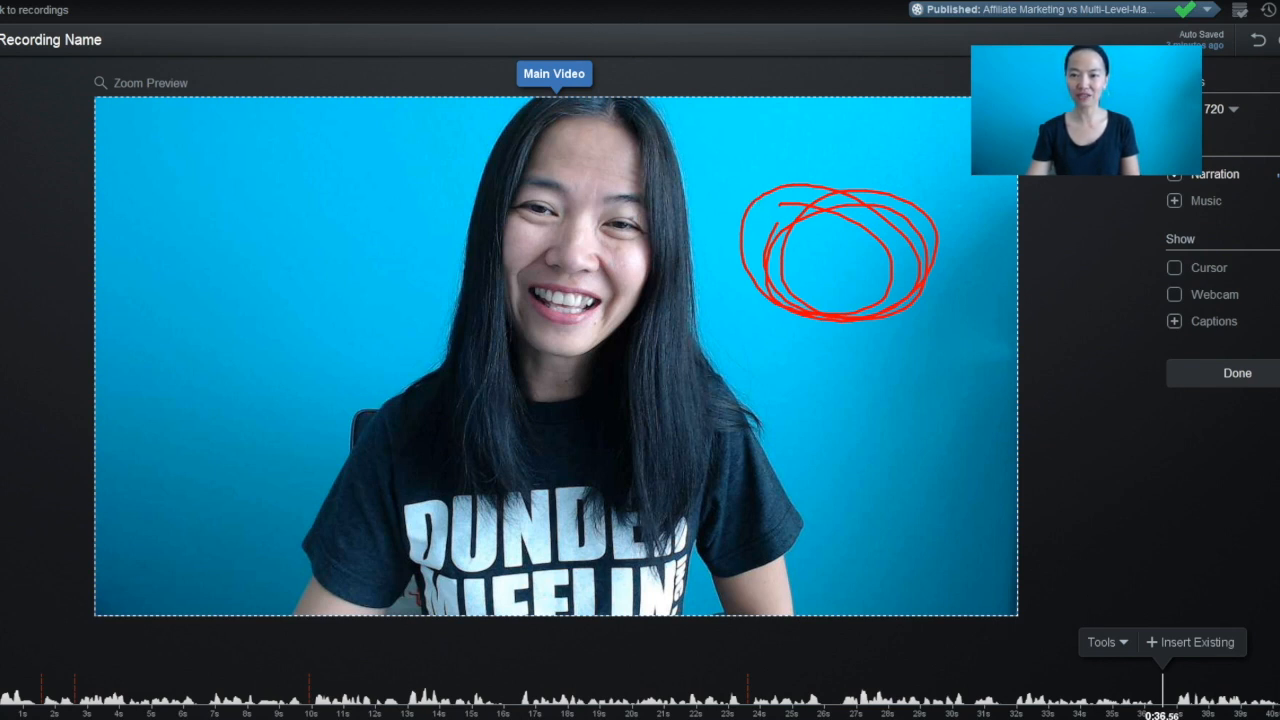
drag(613, 433, 880, 396)
drag(337, 206, 343, 271)
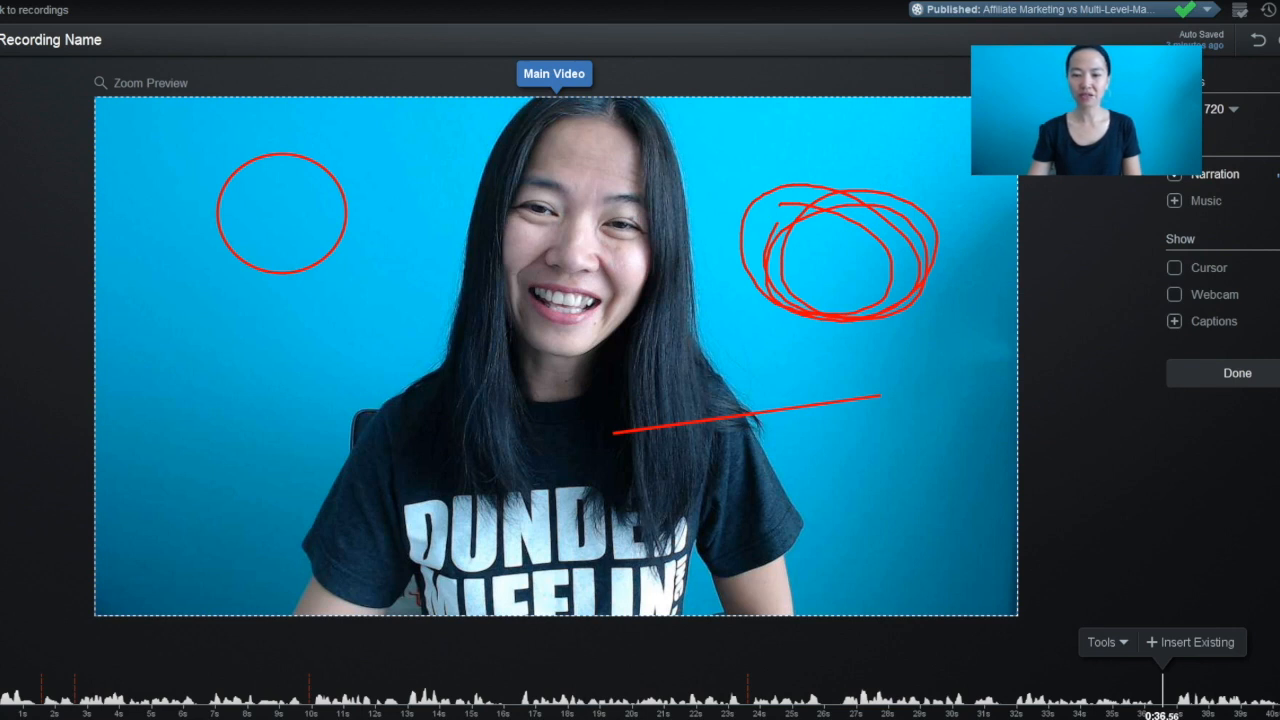
mouse_move(258, 120)
mouse_down()
mouse_move(523, 291)
mouse_move(354, 197)
mouse_move(494, 140)
mouse_move(470, 133)
mouse_up()
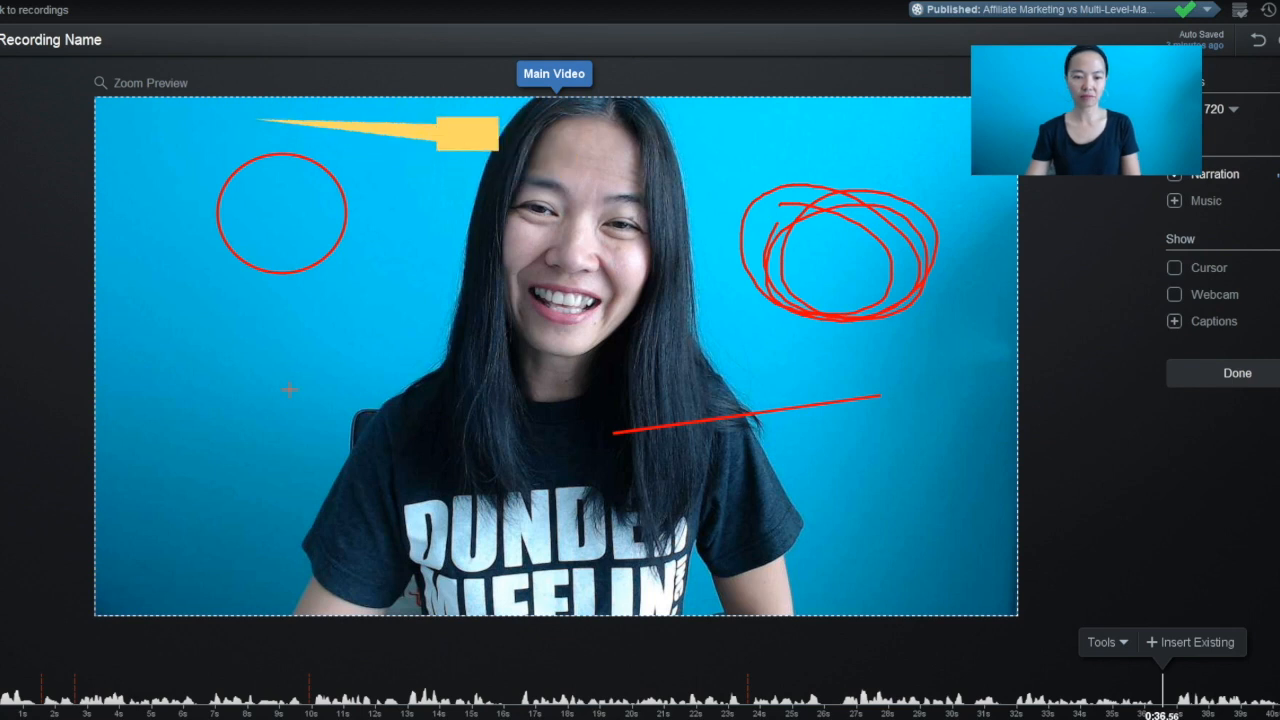
click(290, 390)
text(sdfsdfdjj;)
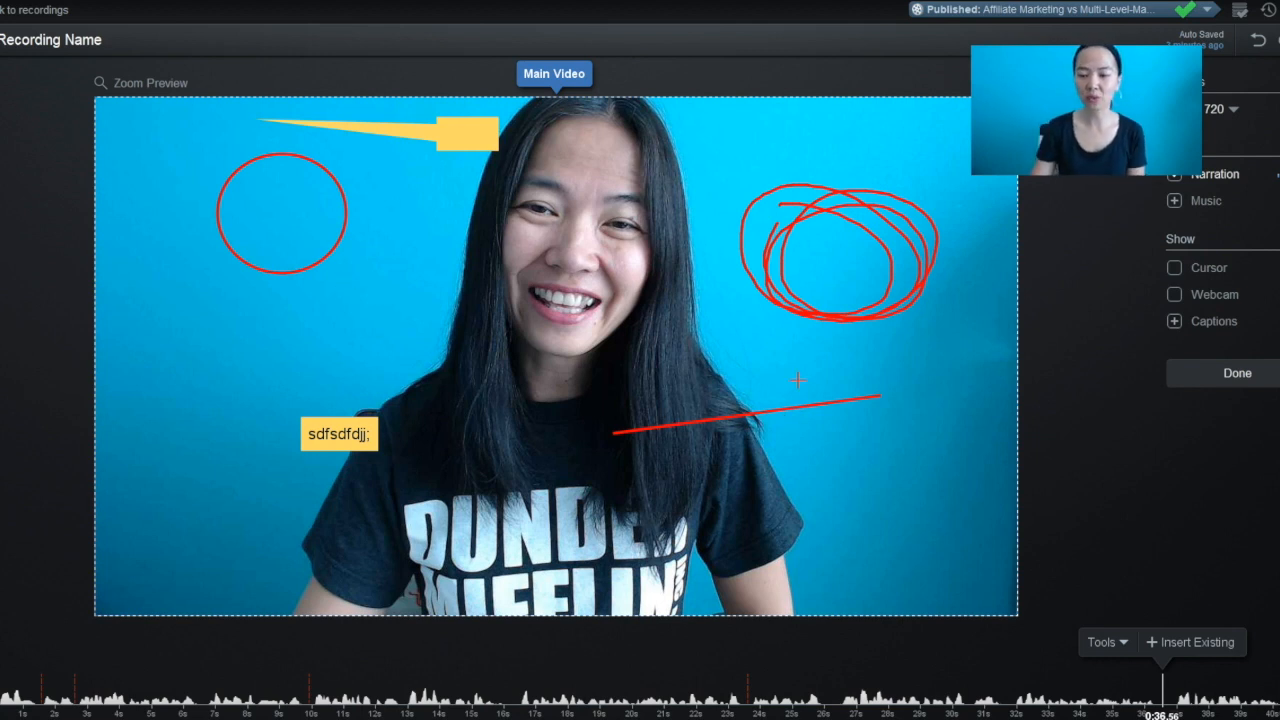
click(759, 14)
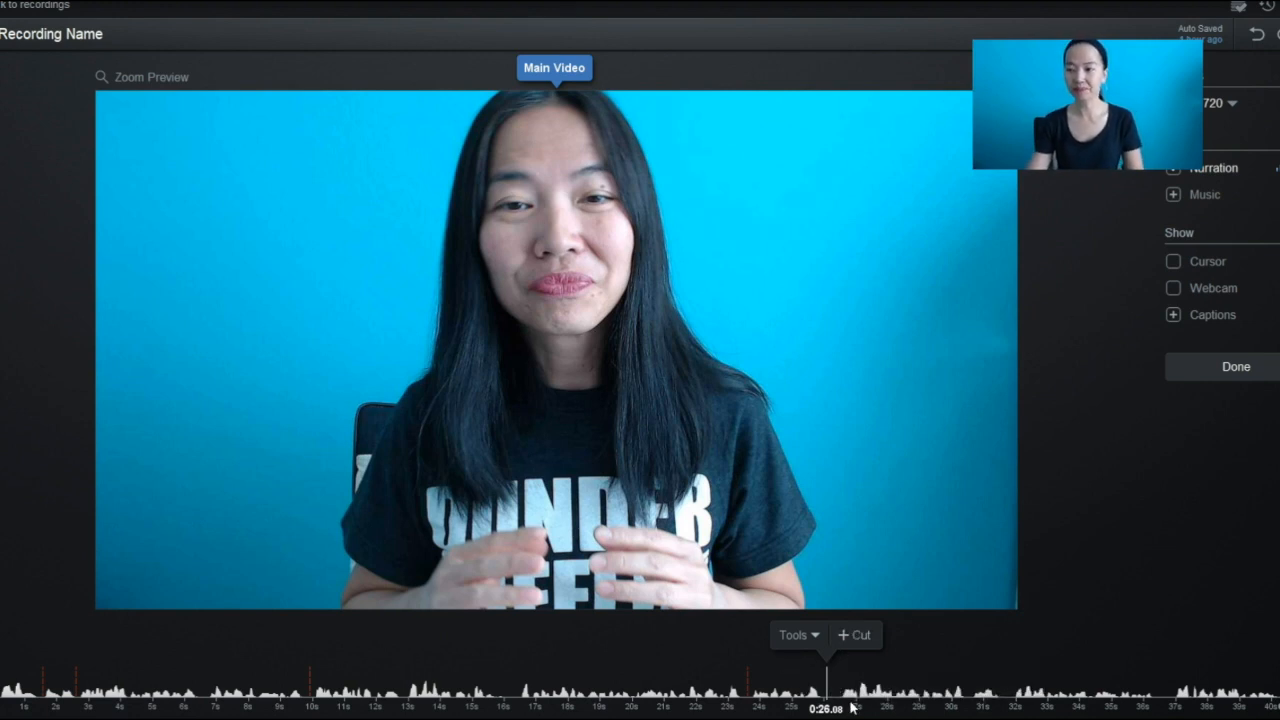
Step: Add a text overlay at 0:26.08 and move it down over the upper part of the shirt
click(812, 636)
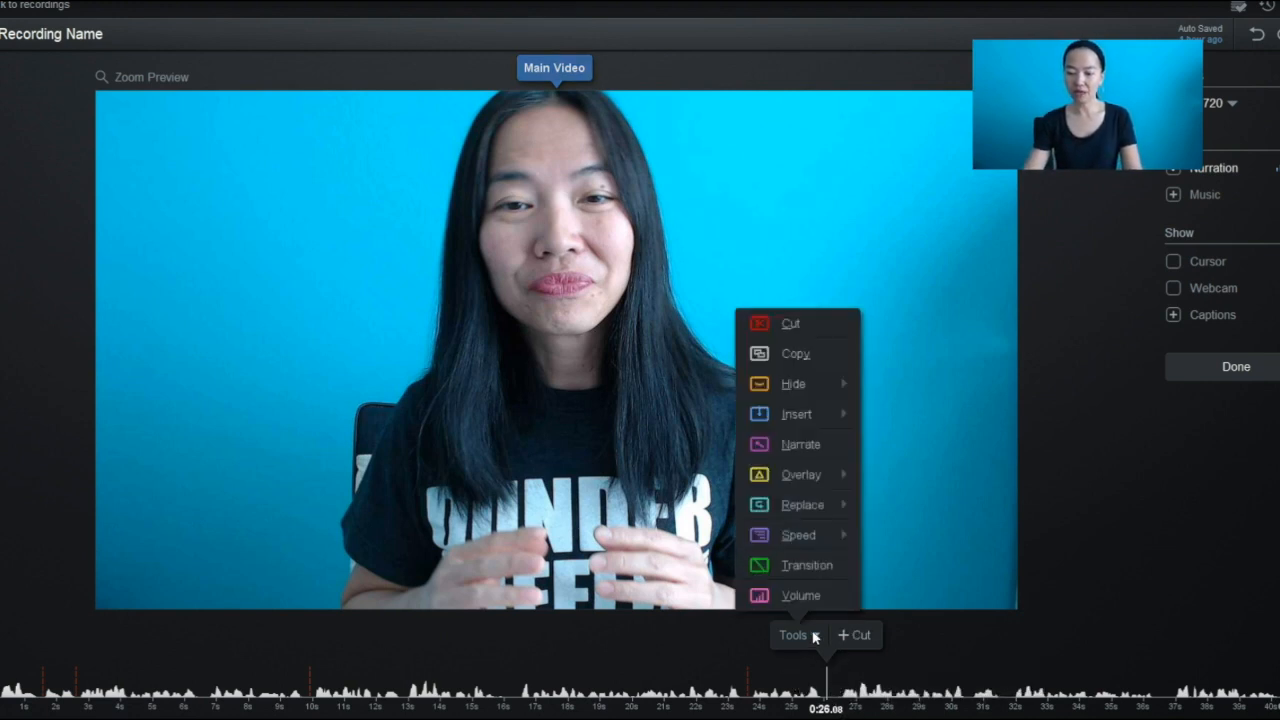
mouse_move(810, 474)
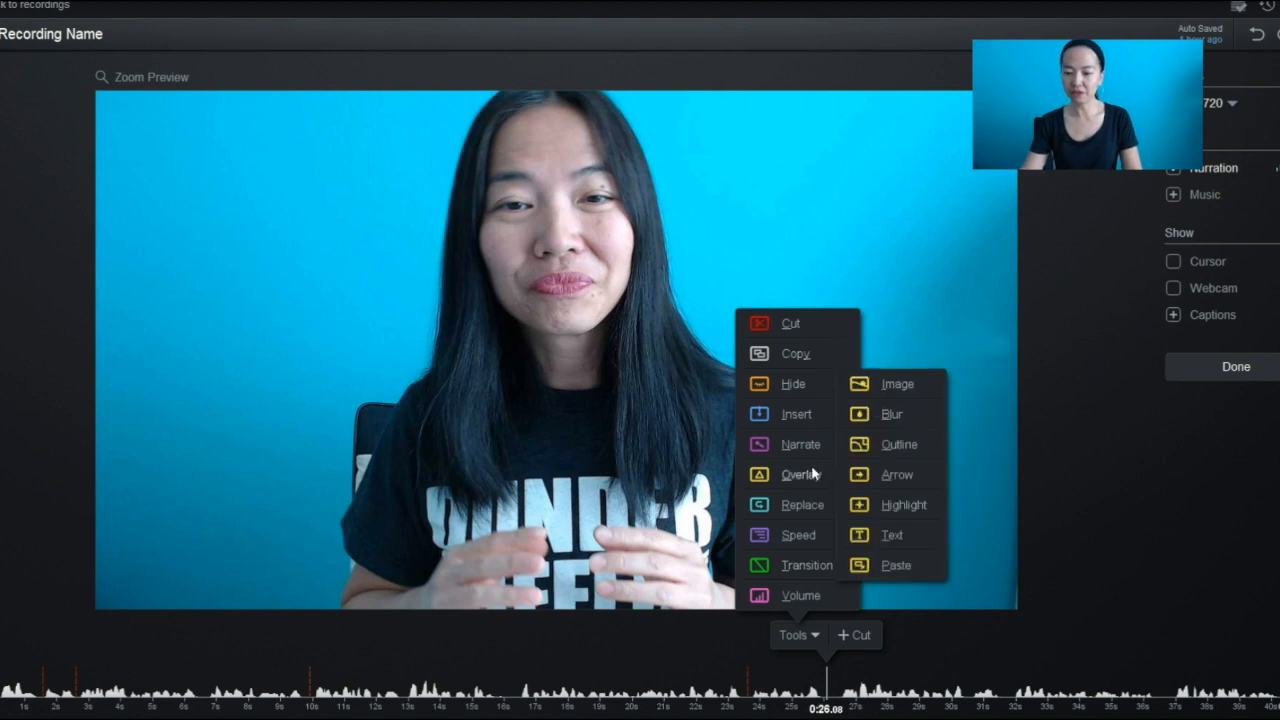
click(891, 534)
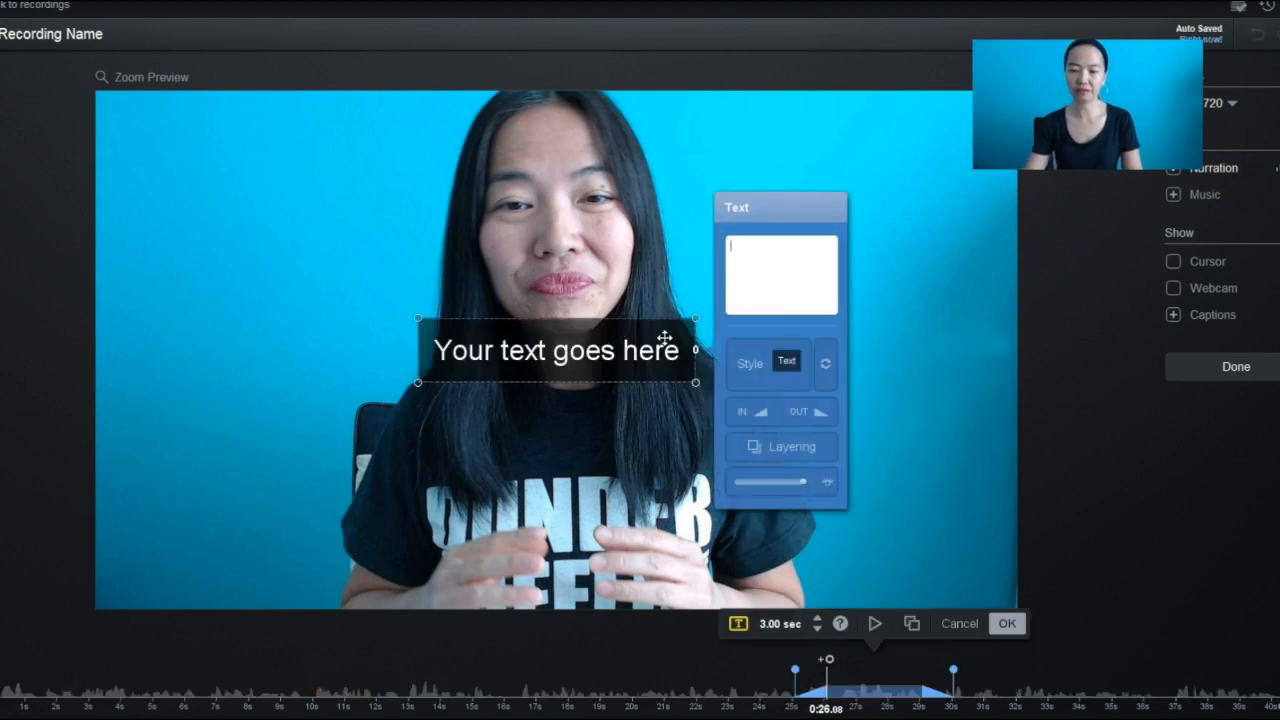
drag(664, 338, 679, 465)
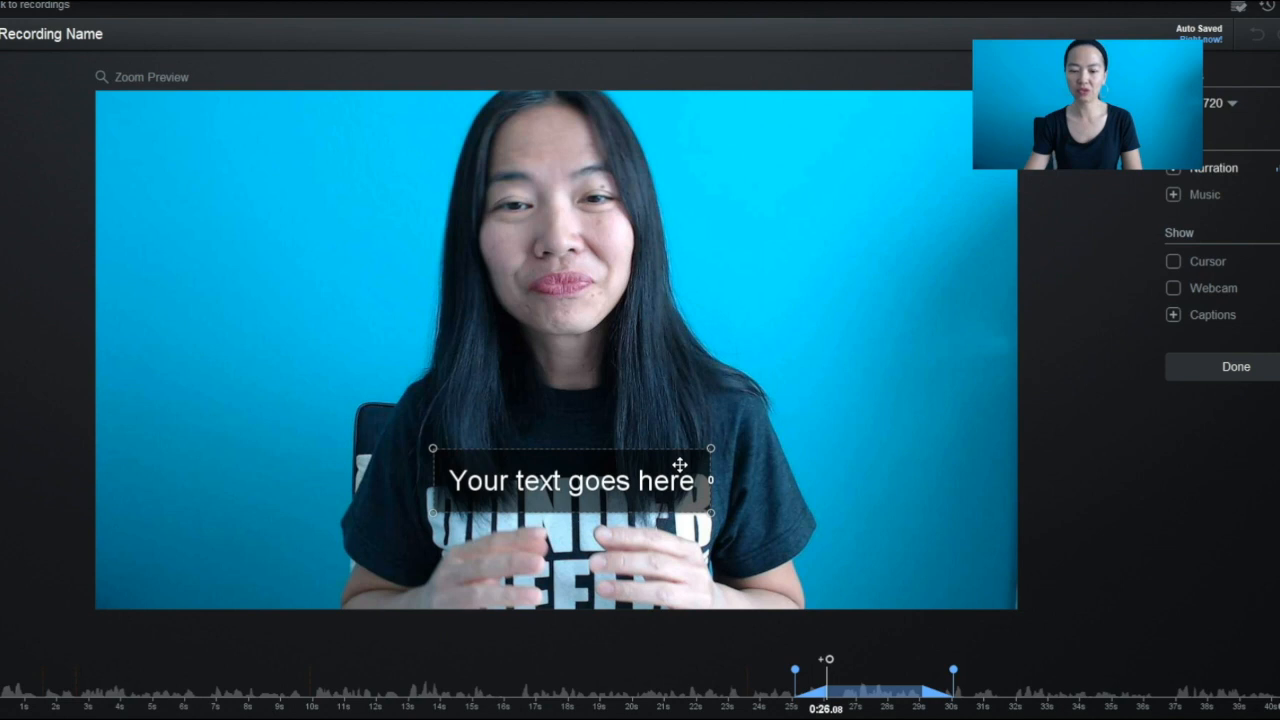
Step: Set the overlay text to "Sign up link:" with "workanywherenow.com/screenrecorder" on a second line
click(783, 327)
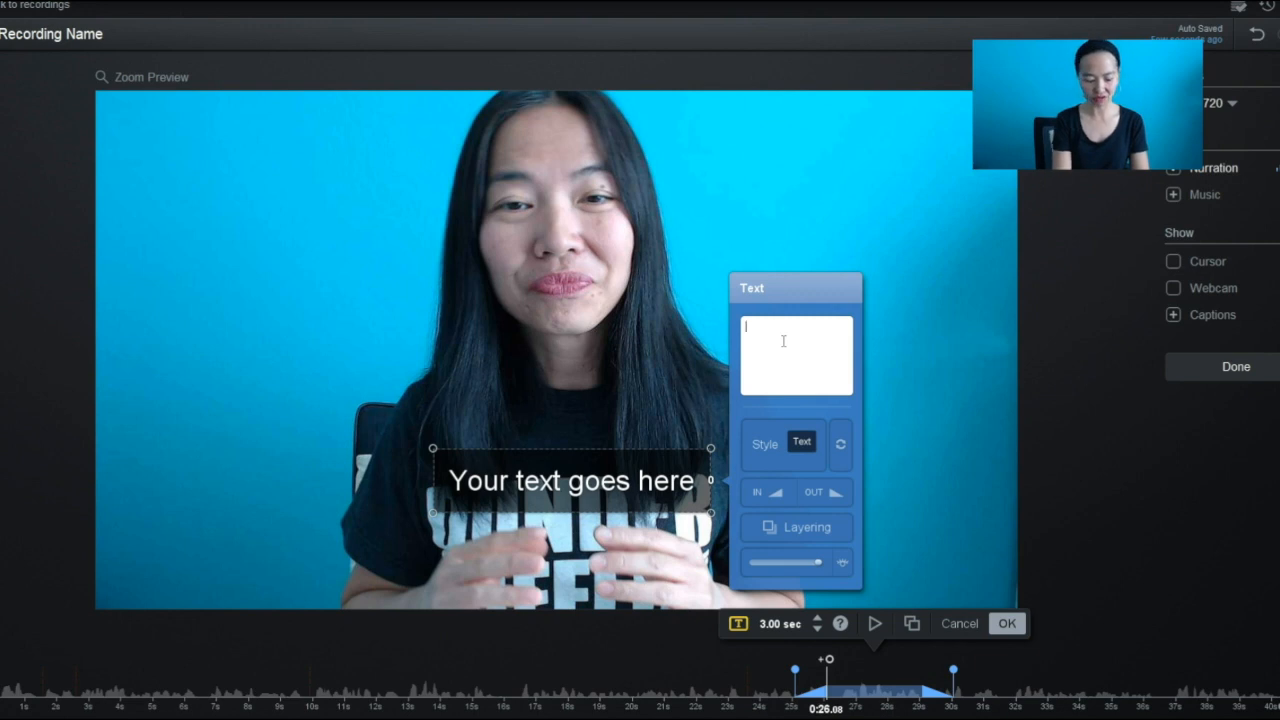
click(783, 341)
text(Sign)
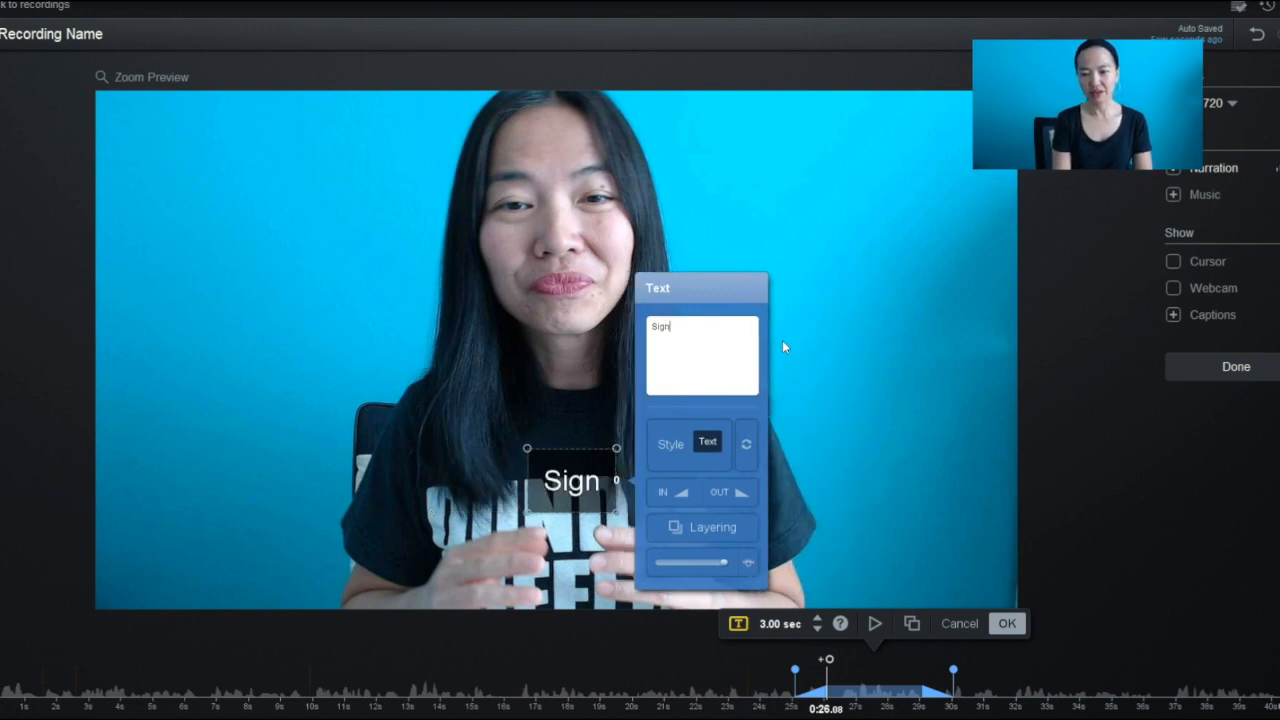
text( up link: )
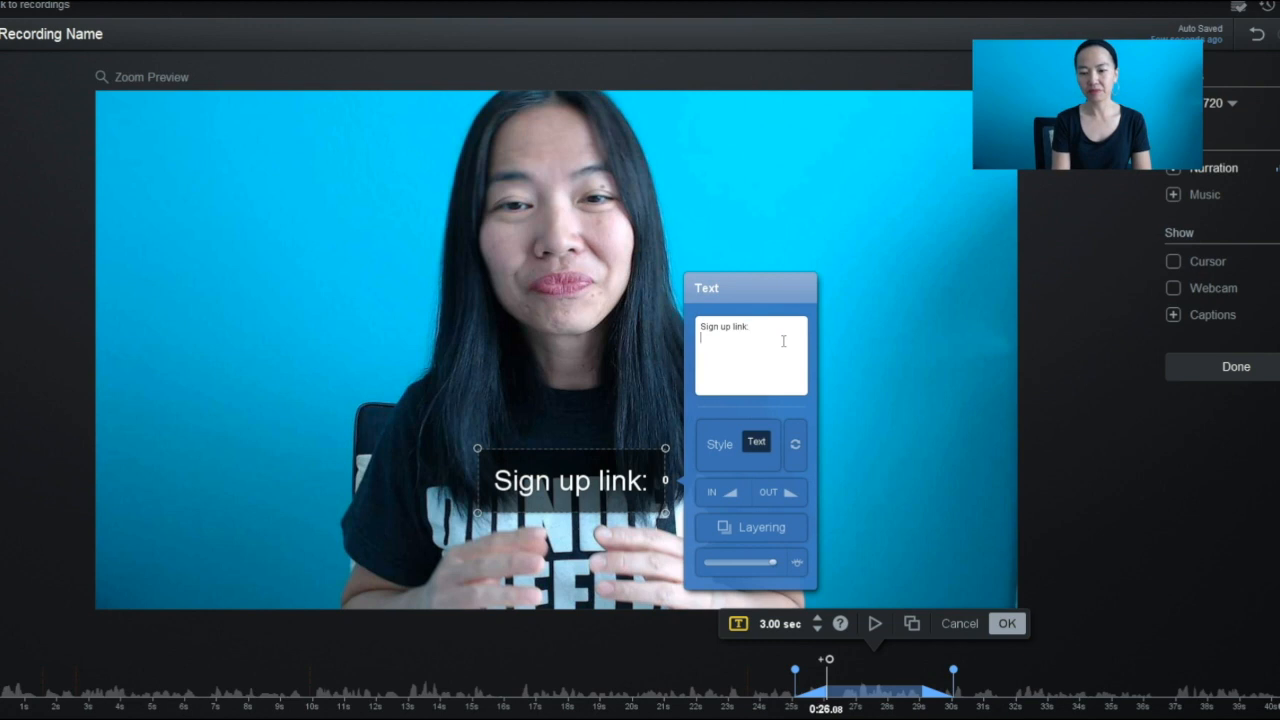
text(workanywherenow.com/)
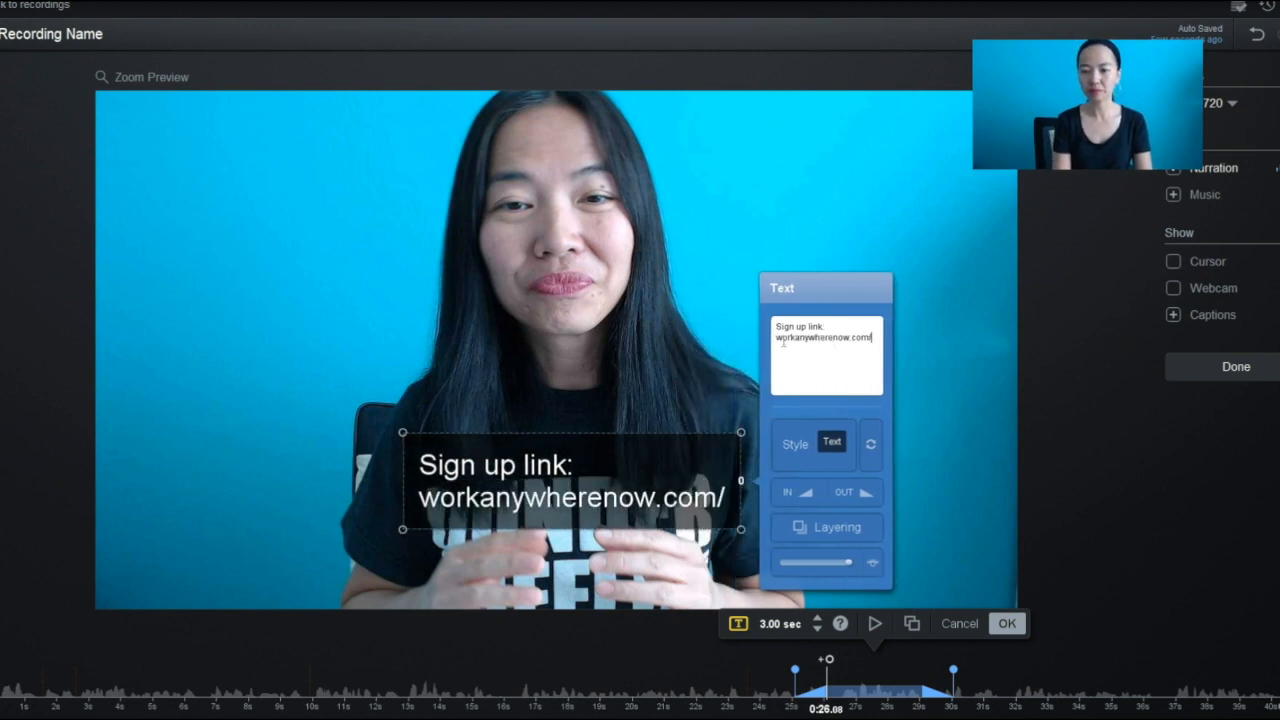
text(s)
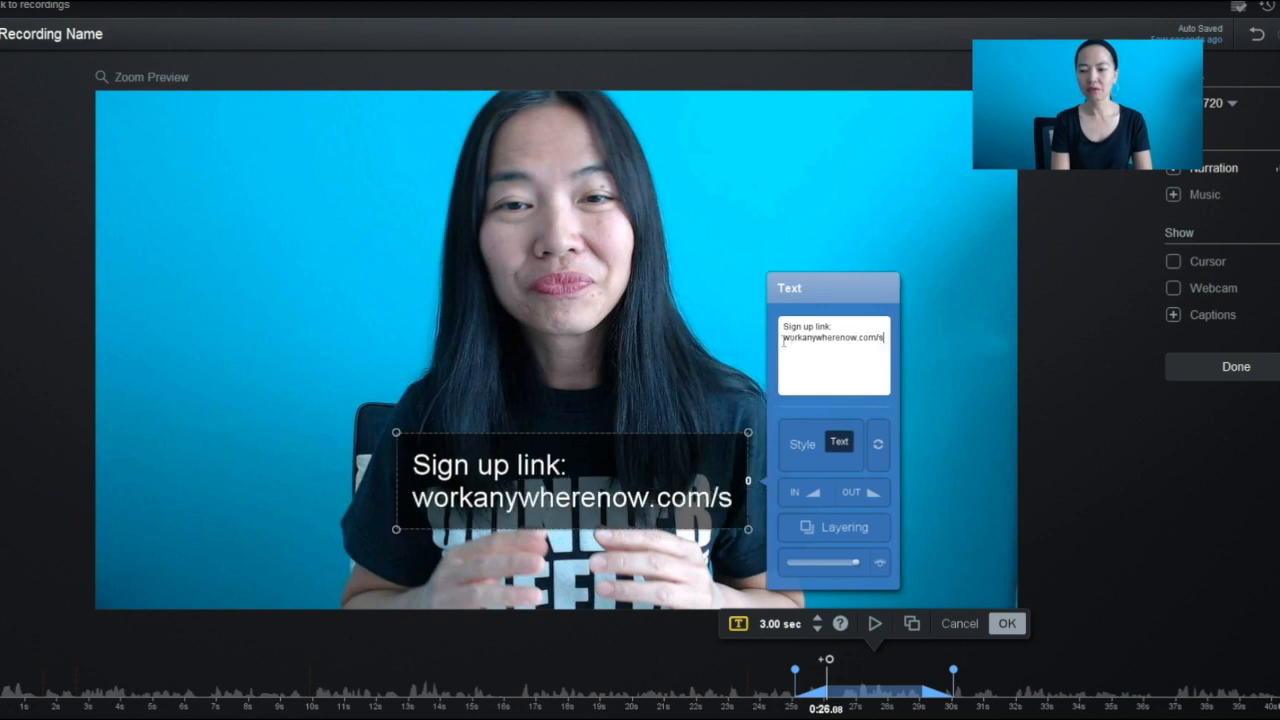
text(creenrecorder)
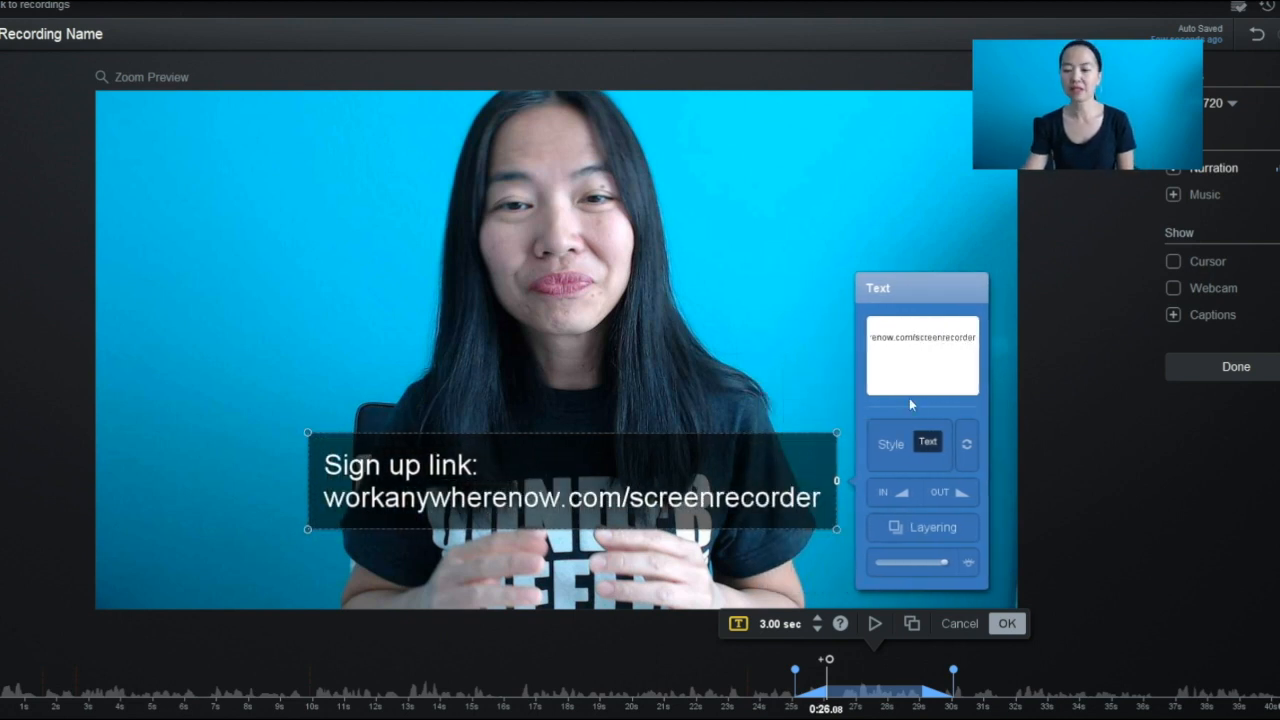
Step: Look through the text overlay's colour choices and set its background shape to Rounded
click(928, 442)
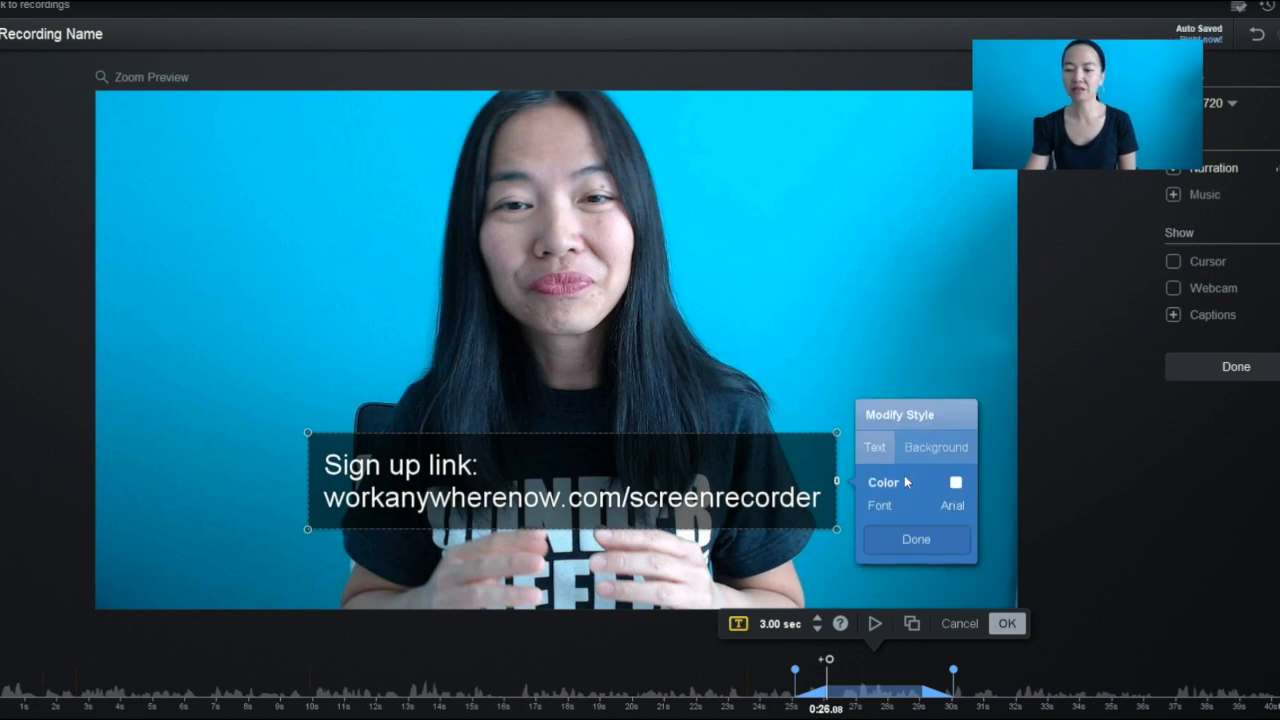
click(956, 482)
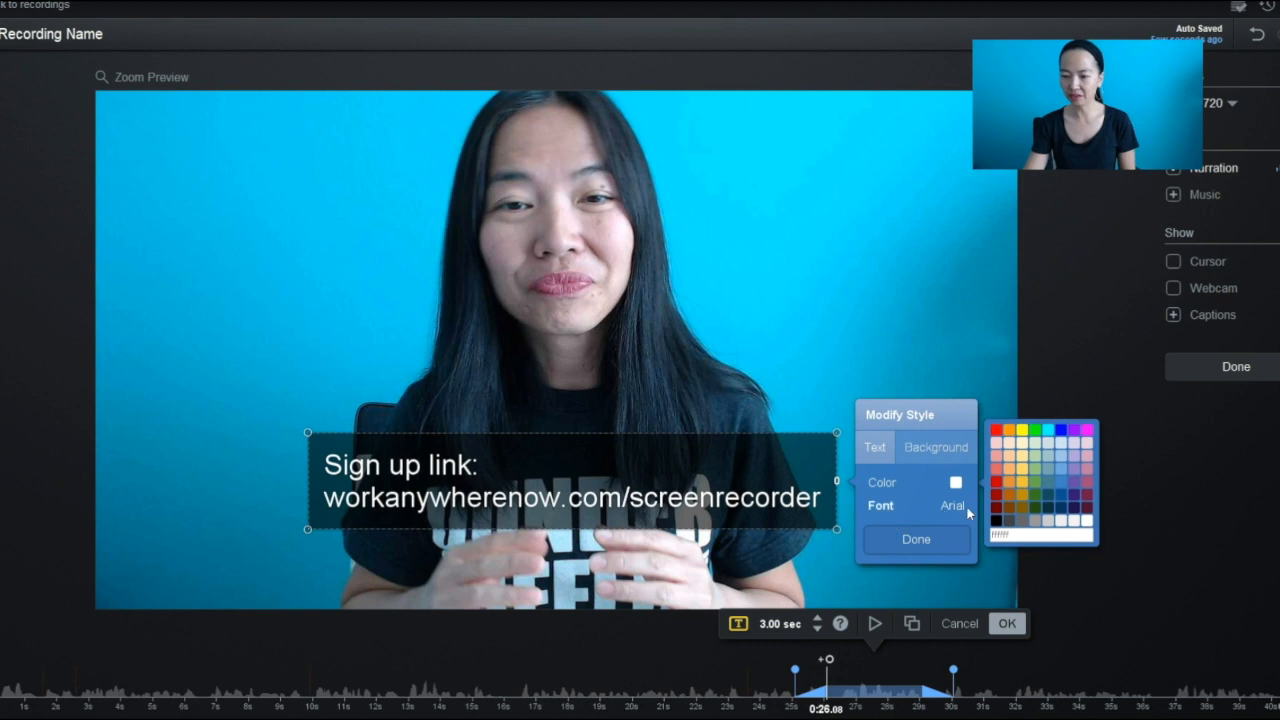
click(930, 448)
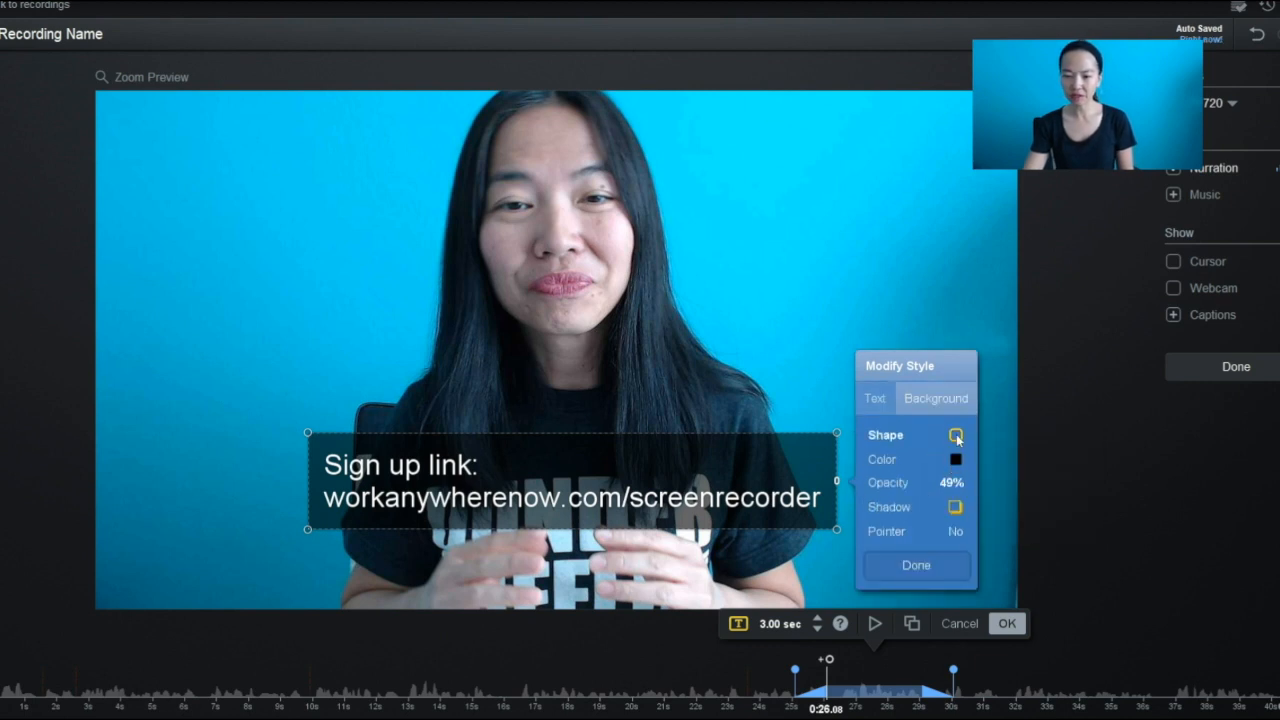
click(956, 436)
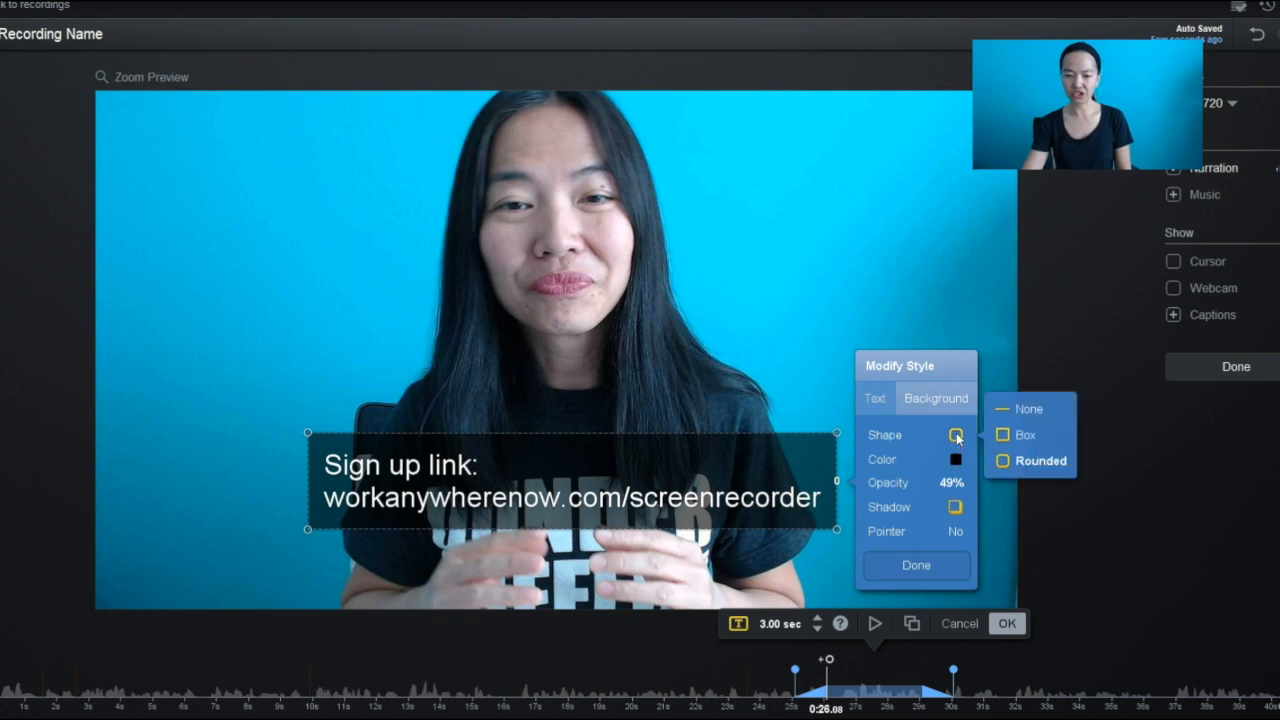
click(1036, 461)
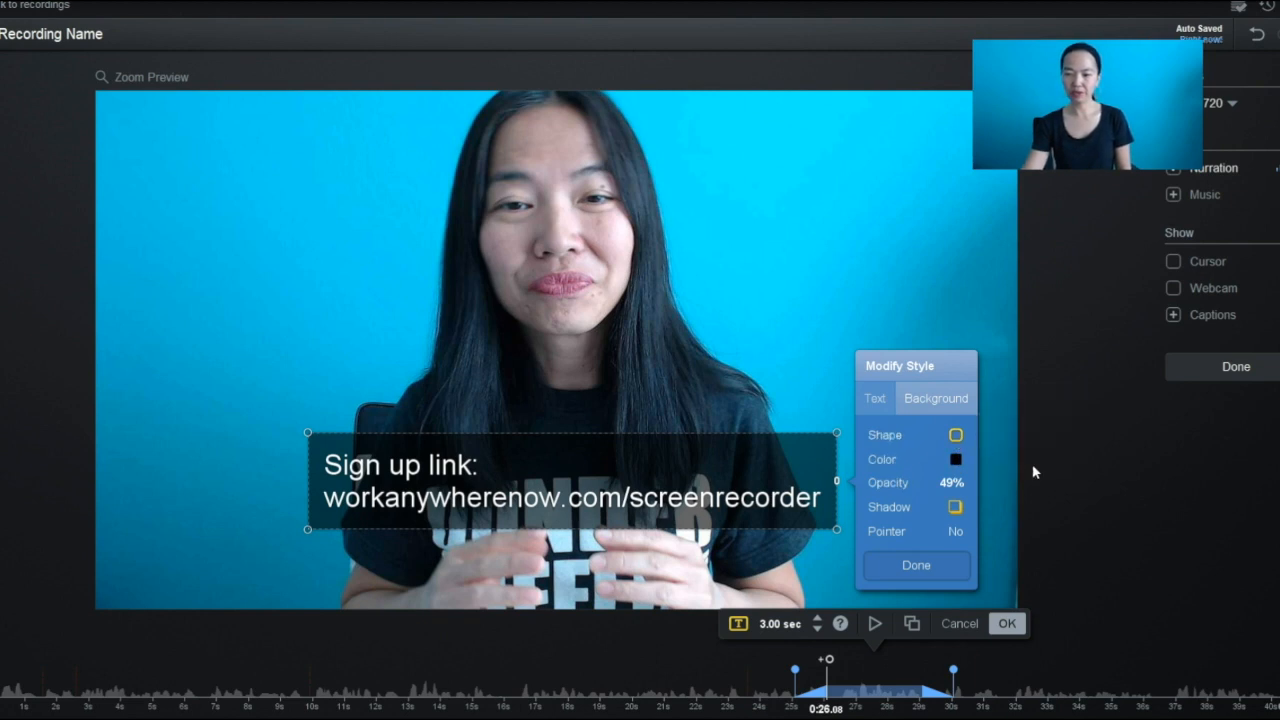
Step: Browse the background colour choices, close the style settings, and try the text overlay's opacity slider and hide option
click(956, 461)
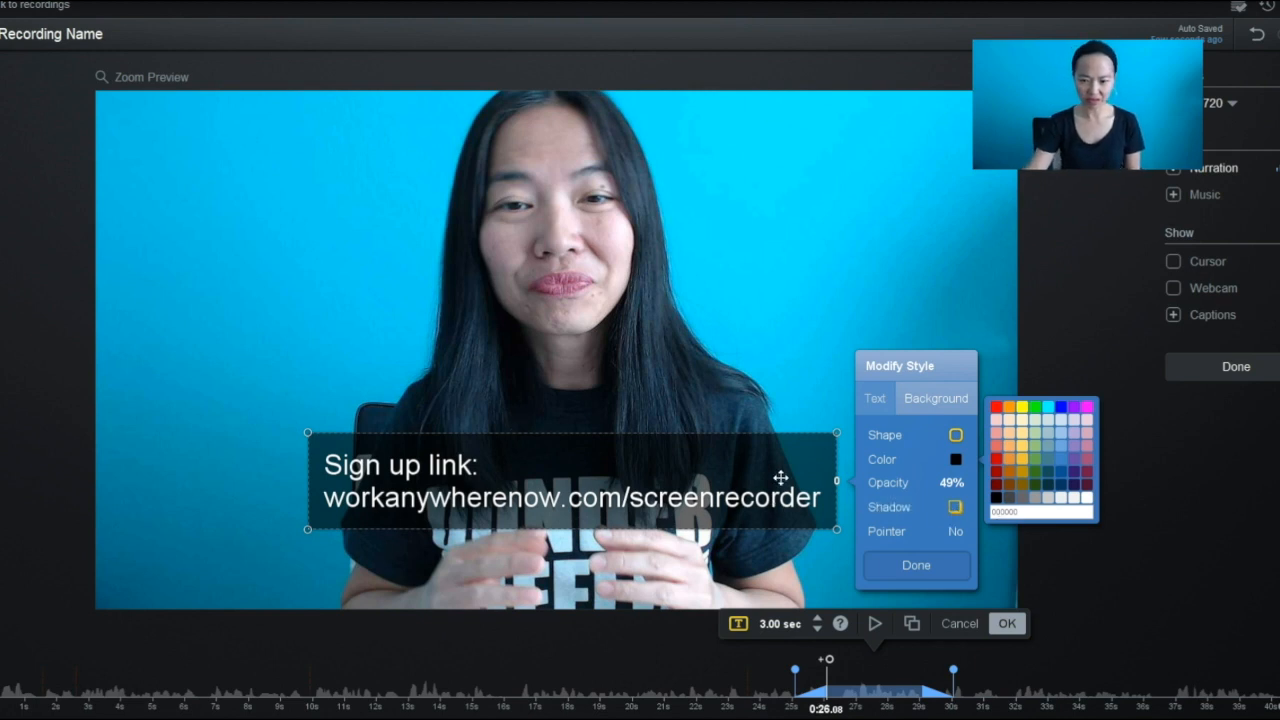
click(912, 556)
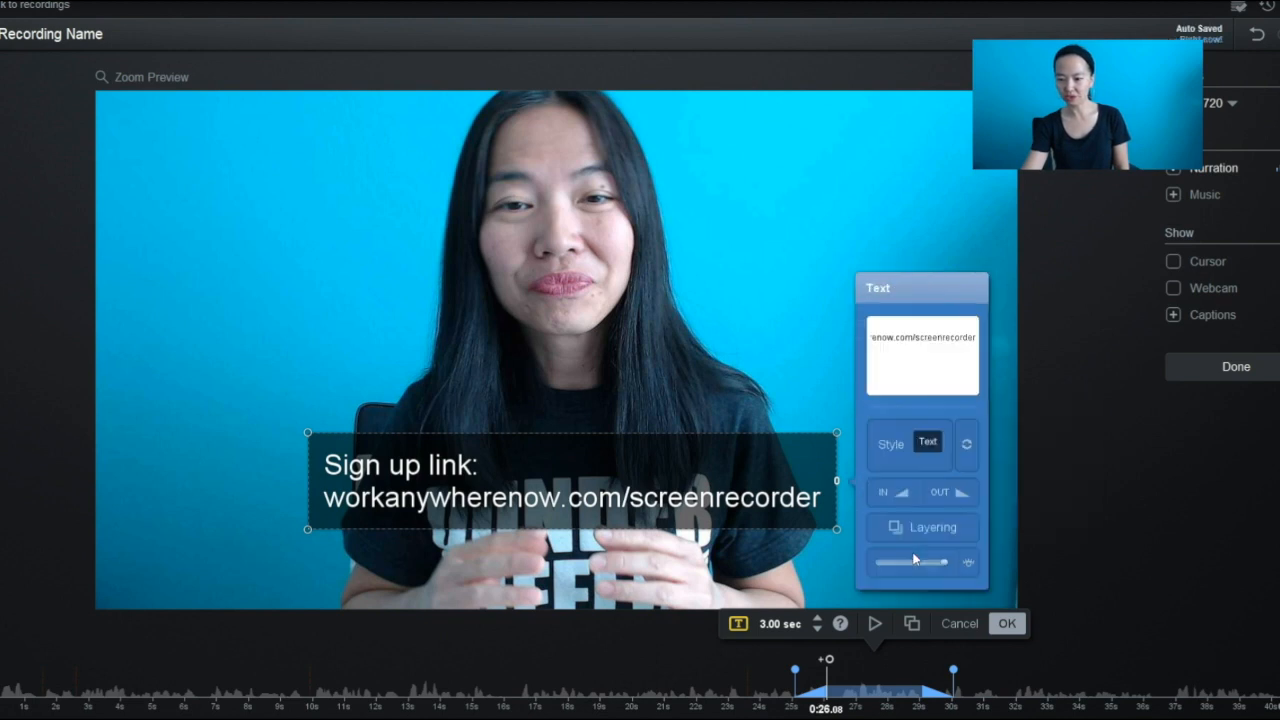
mouse_move(943, 565)
mouse_down()
mouse_move(879, 563)
mouse_move(961, 564)
mouse_up()
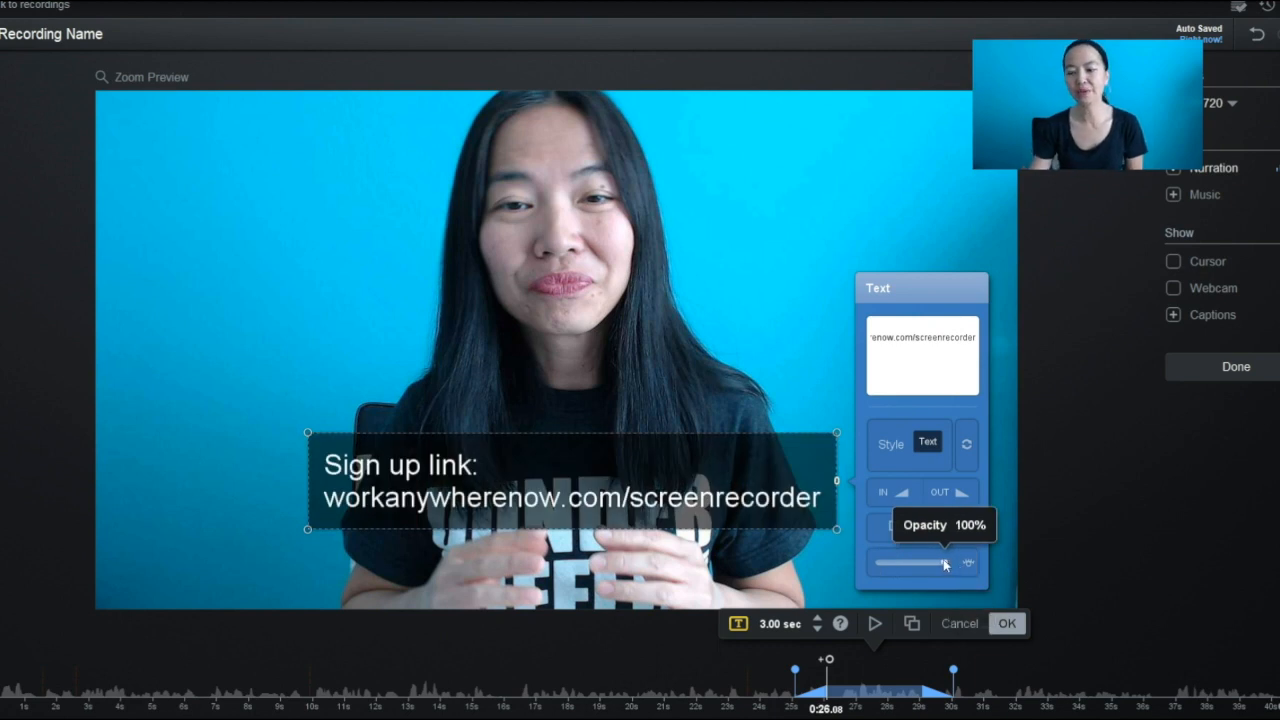
click(968, 563)
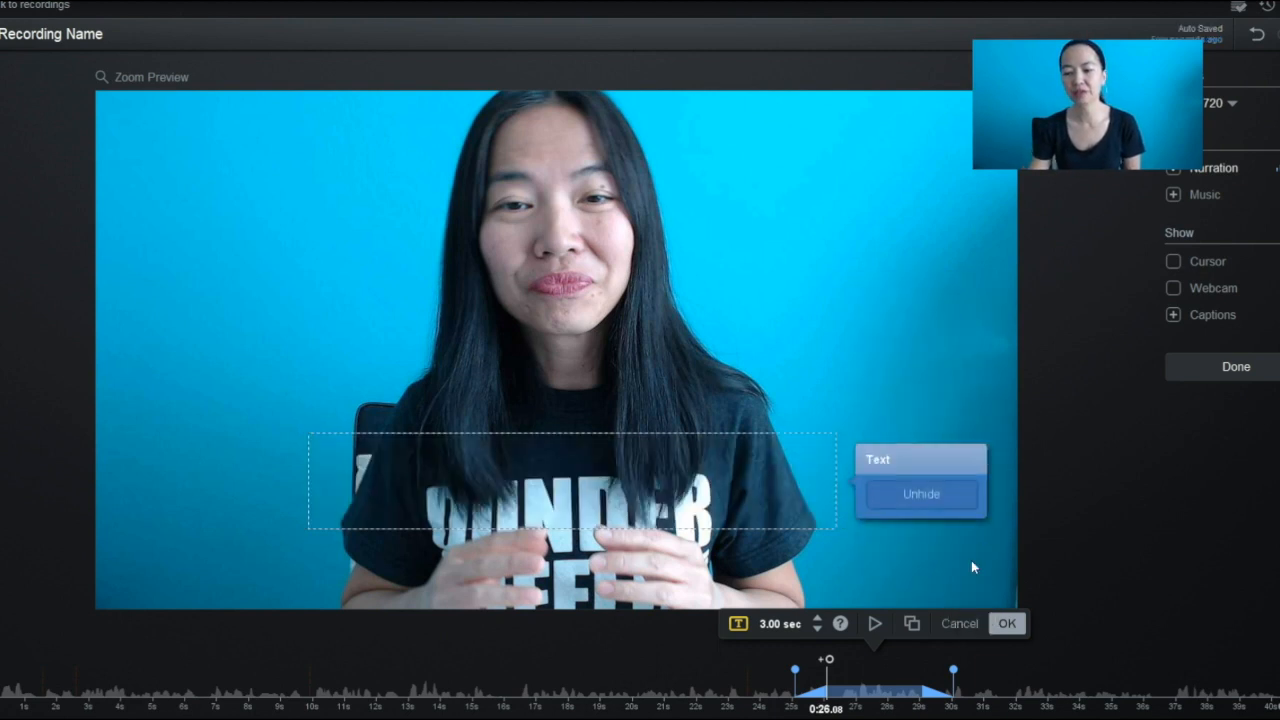
click(955, 492)
mouse_move(943, 564)
mouse_down()
mouse_move(878, 566)
mouse_move(946, 567)
mouse_up()
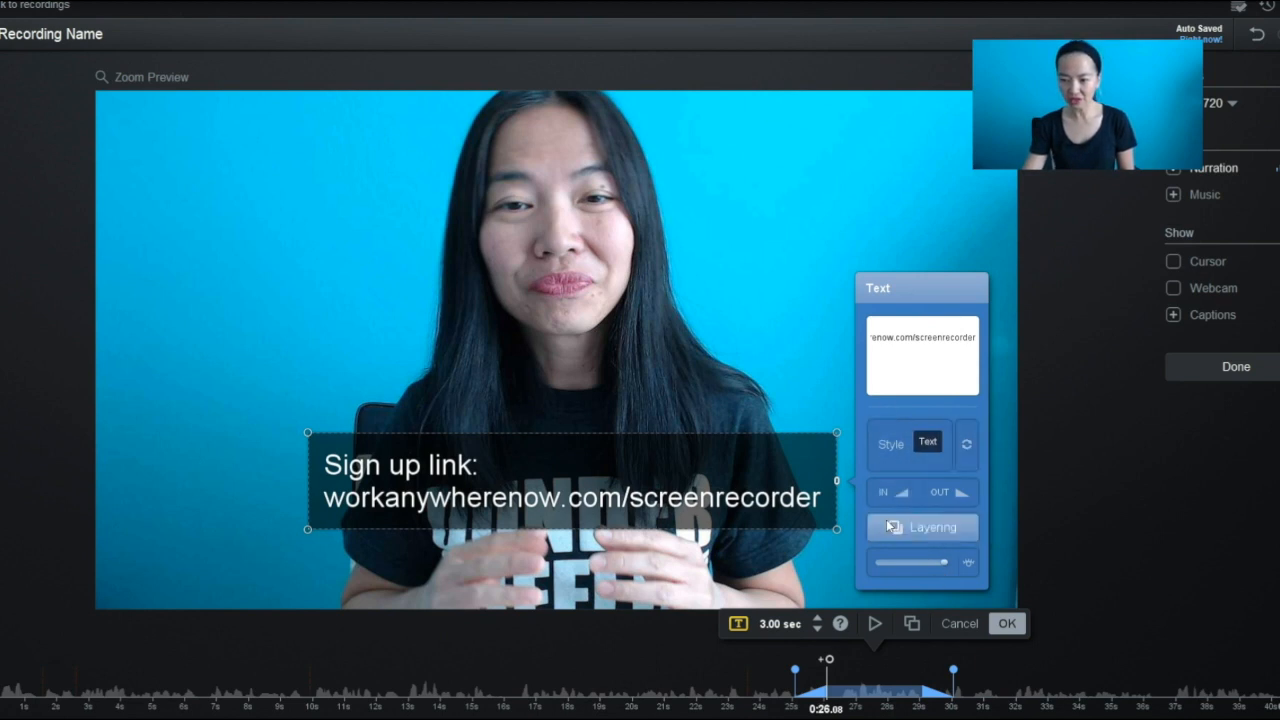
click(898, 492)
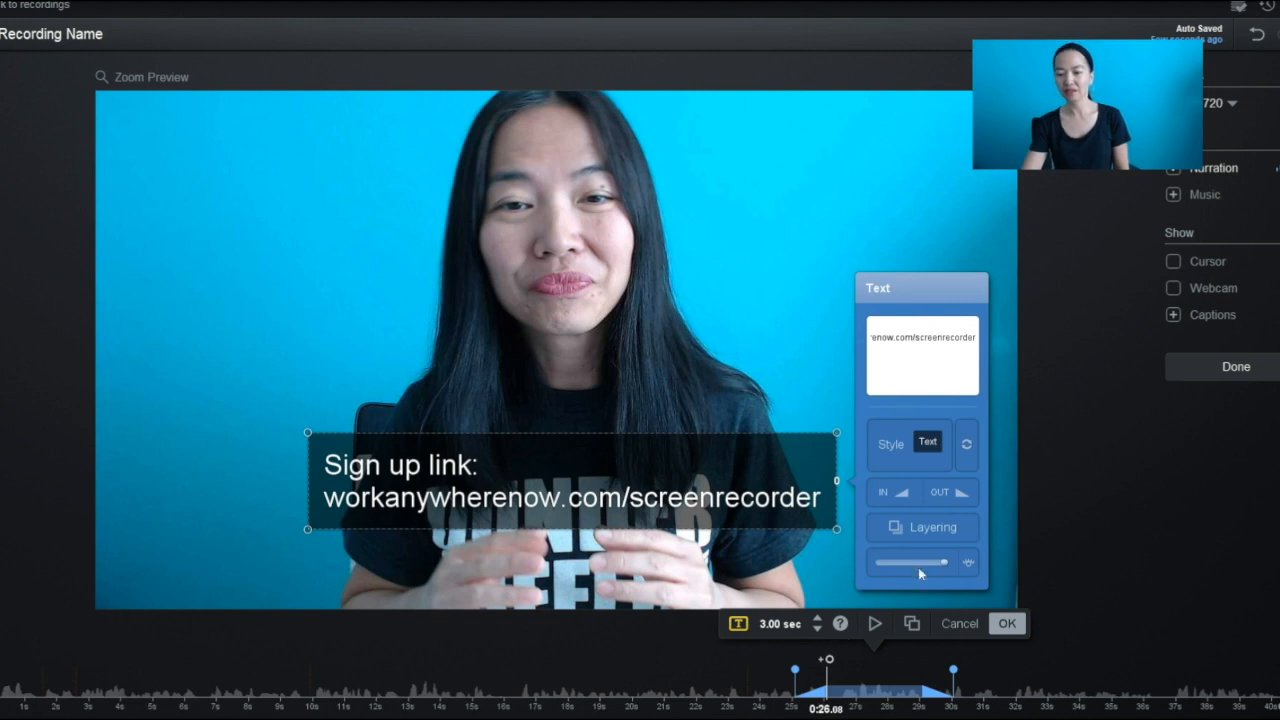
Step: Extend the text overlay's time range at both ends to a duration of 8.36 seconds
drag(952, 672, 1063, 670)
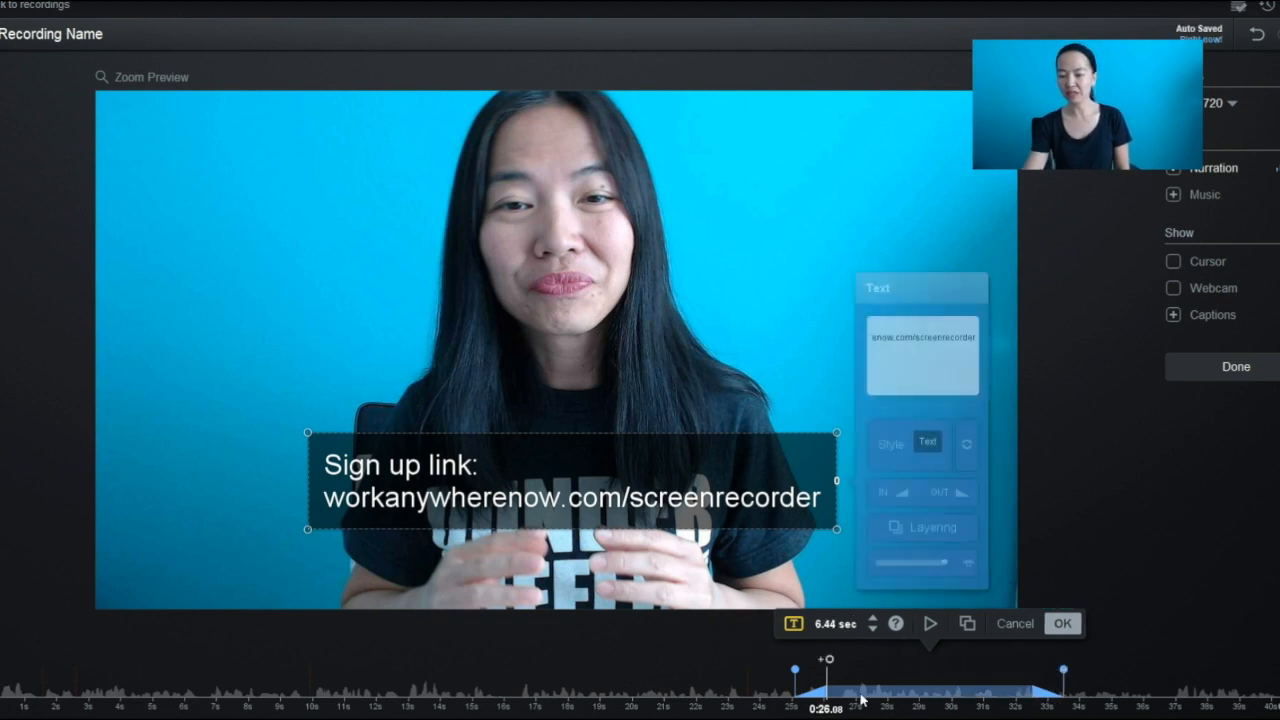
click(792, 683)
drag(792, 683, 734, 683)
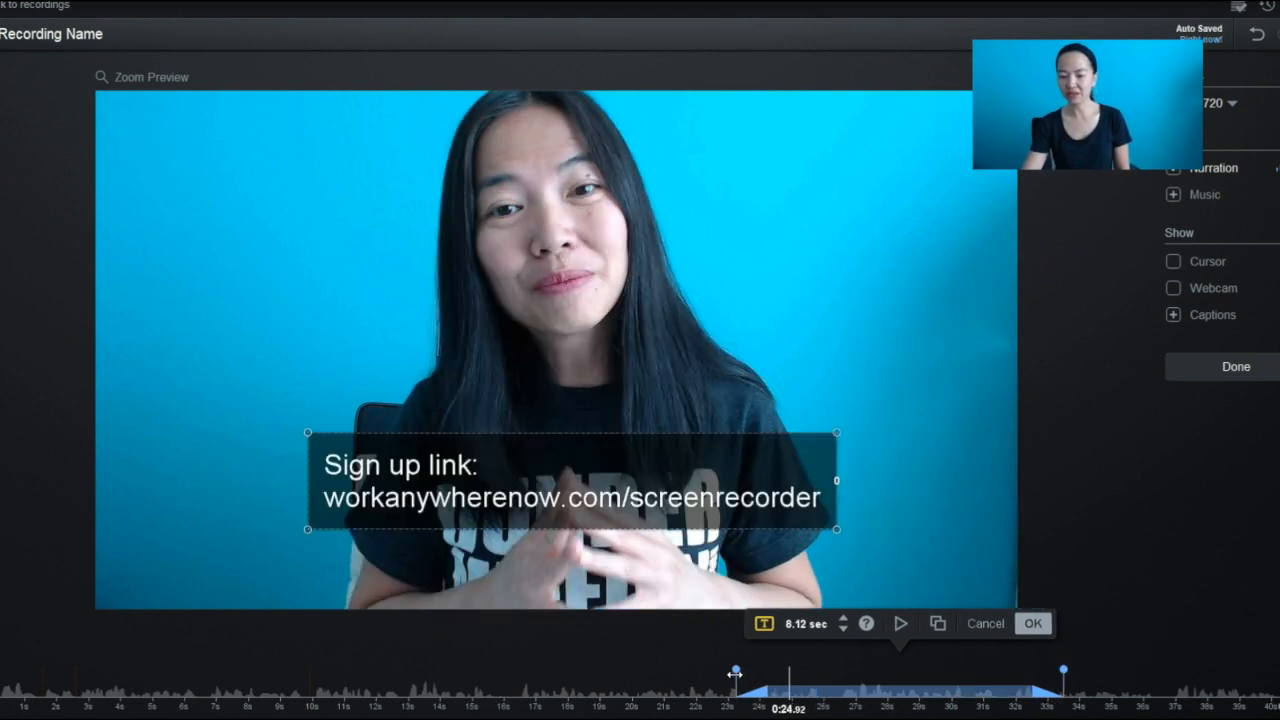
Step: Play the video from about 0:21 to about 0:25 to preview the start of the text overlay
click(622, 689)
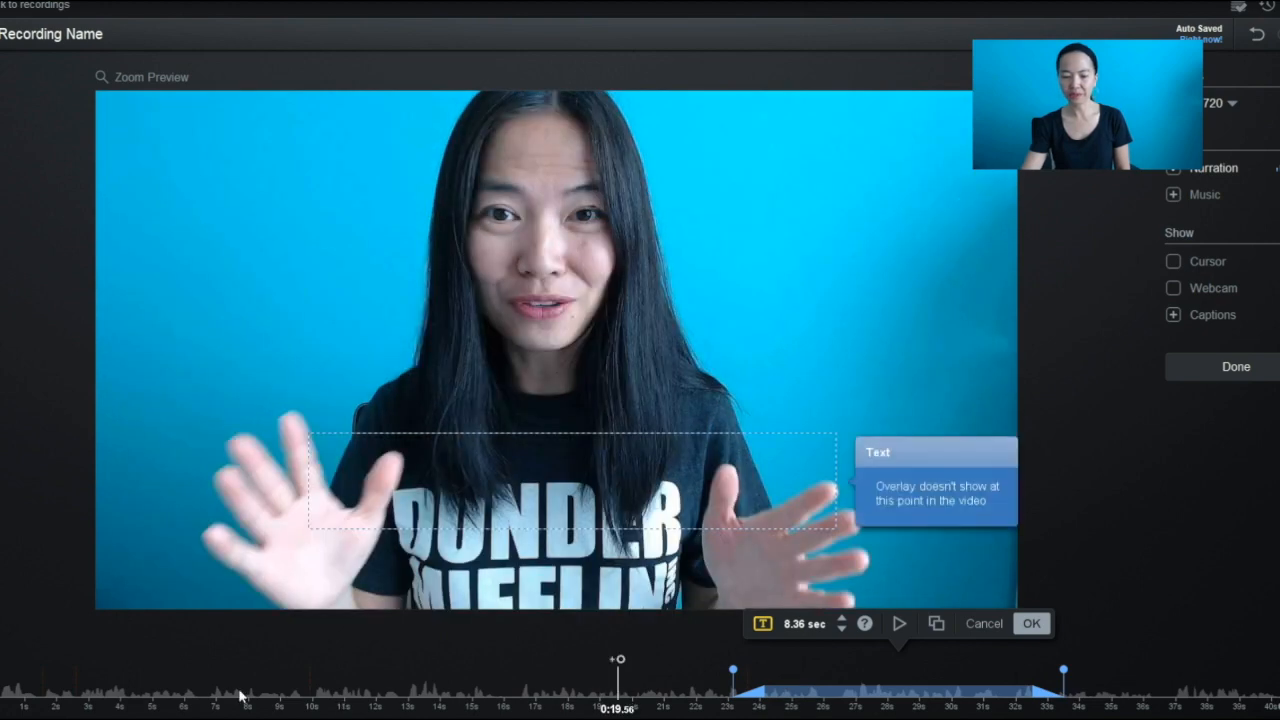
click(649, 680)
click(677, 676)
click(631, 683)
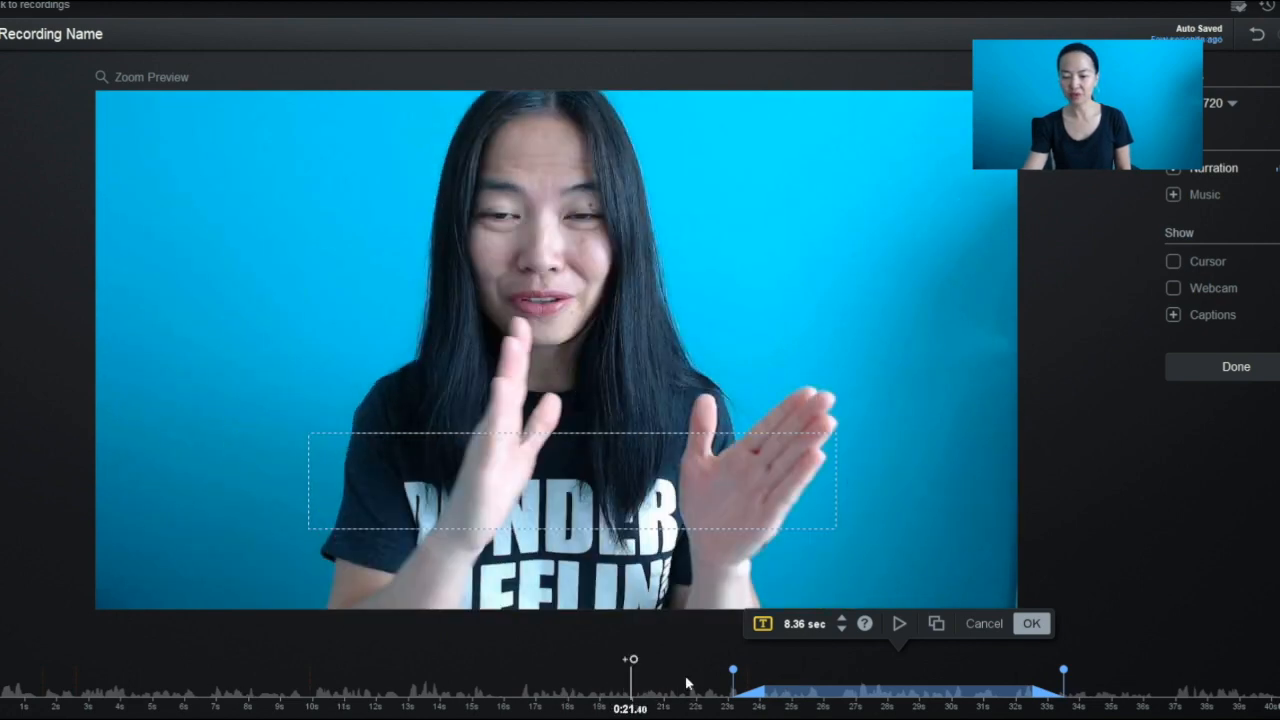
click(672, 680)
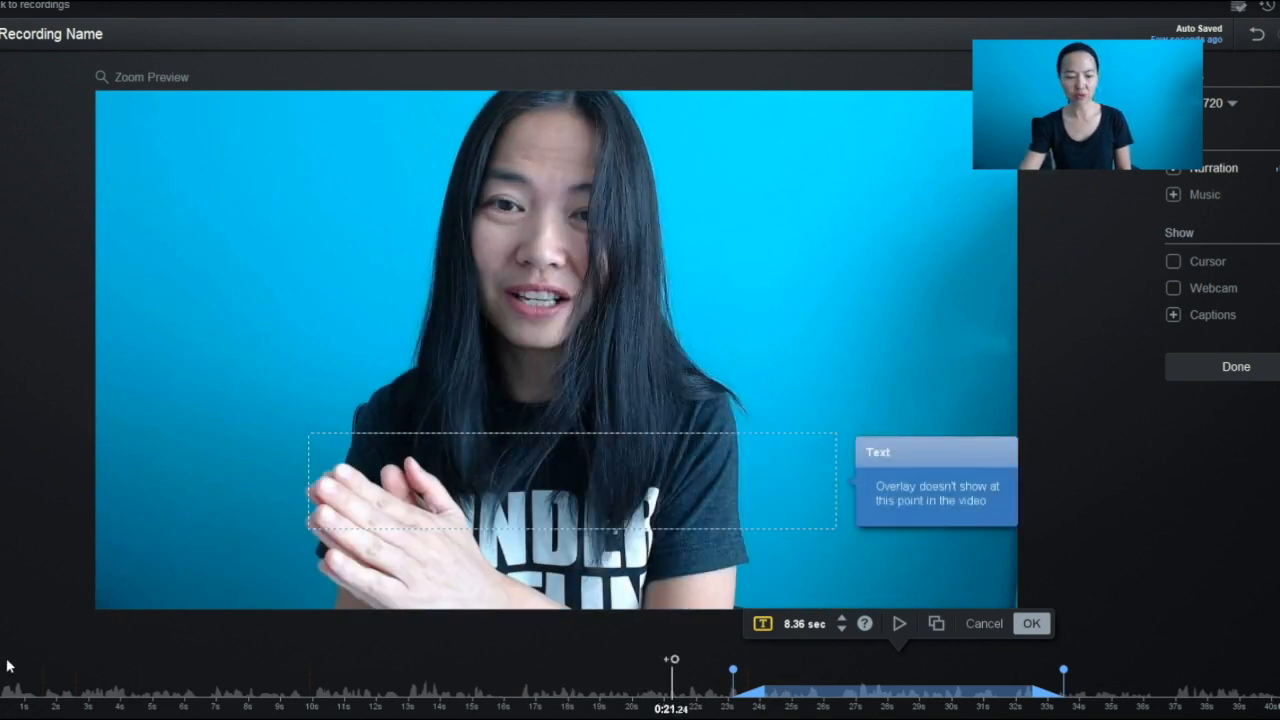
key(space)
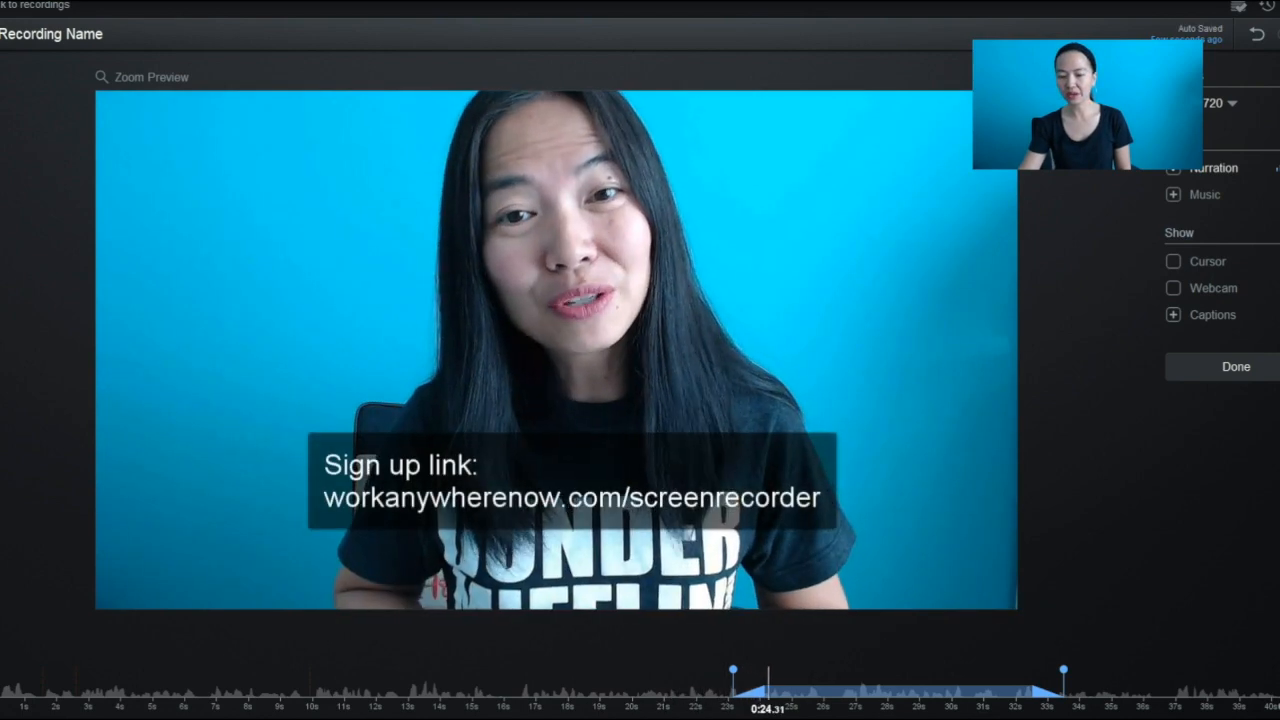
key(space)
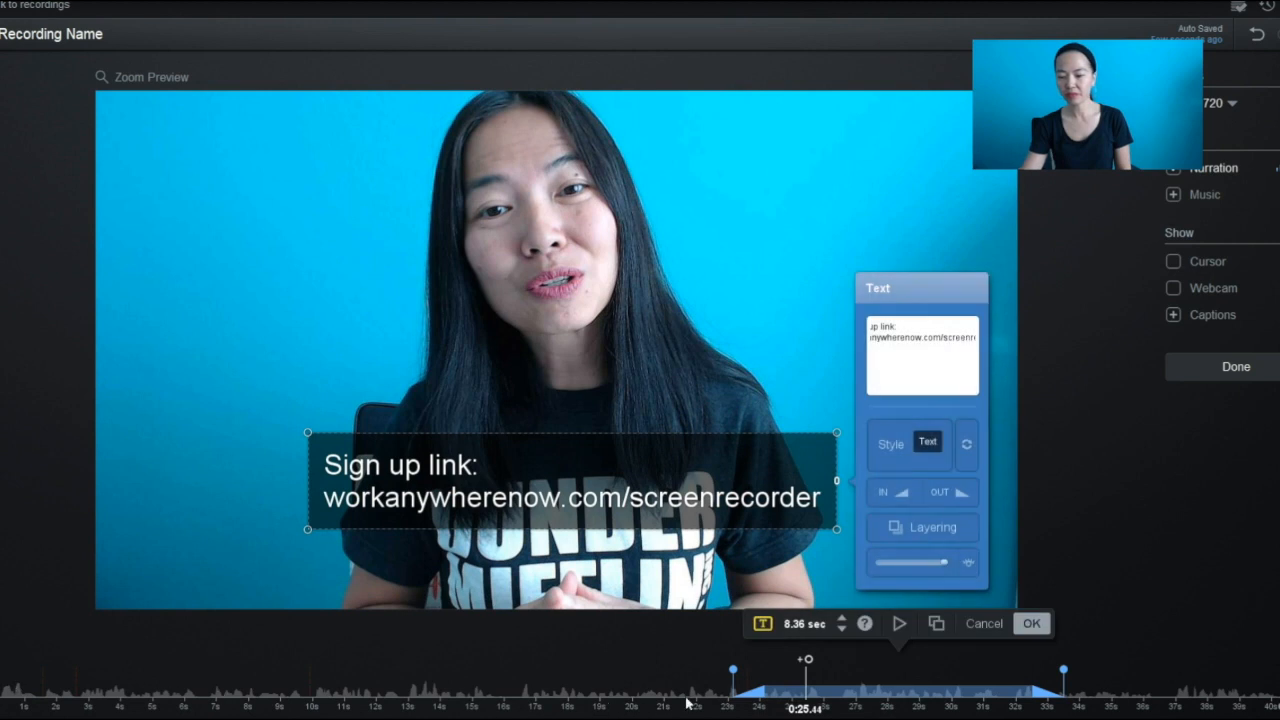
Step: Shorten the text overlay to end at about 32 seconds, apply it, and check its fade-in and fade-out on the timeline
drag(1063, 672, 1030, 675)
click(1012, 623)
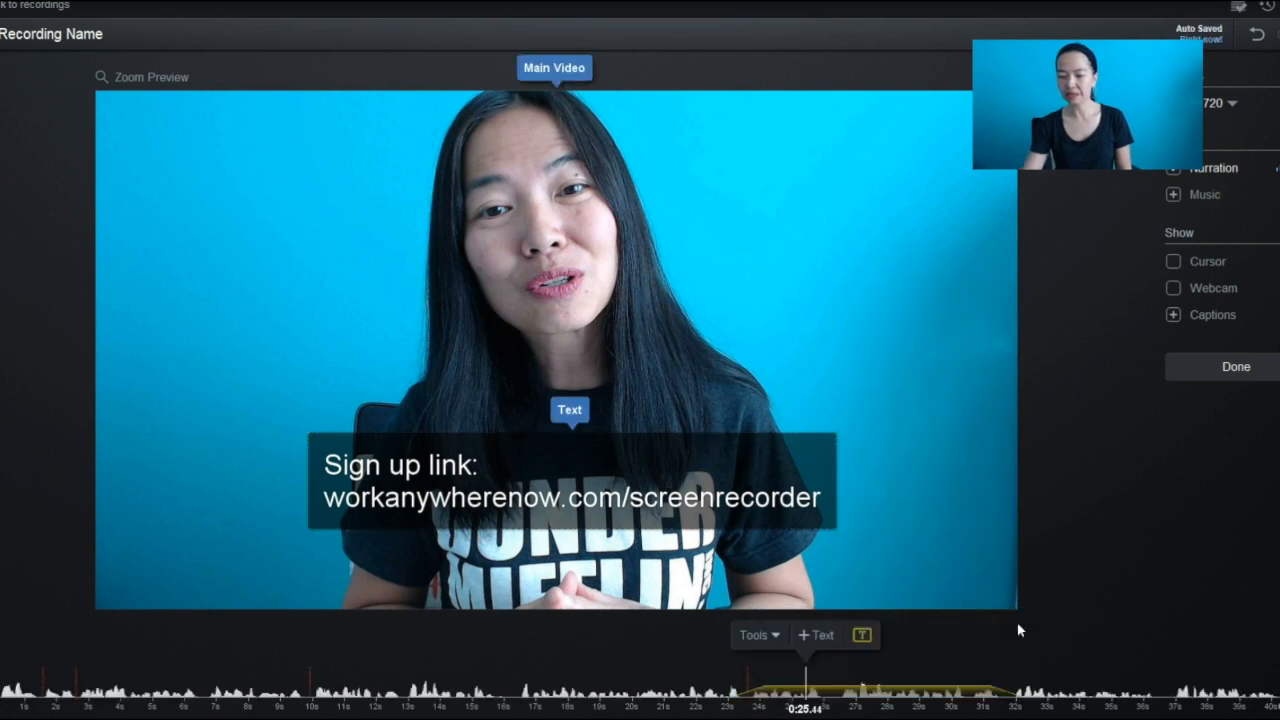
click(678, 688)
click(698, 691)
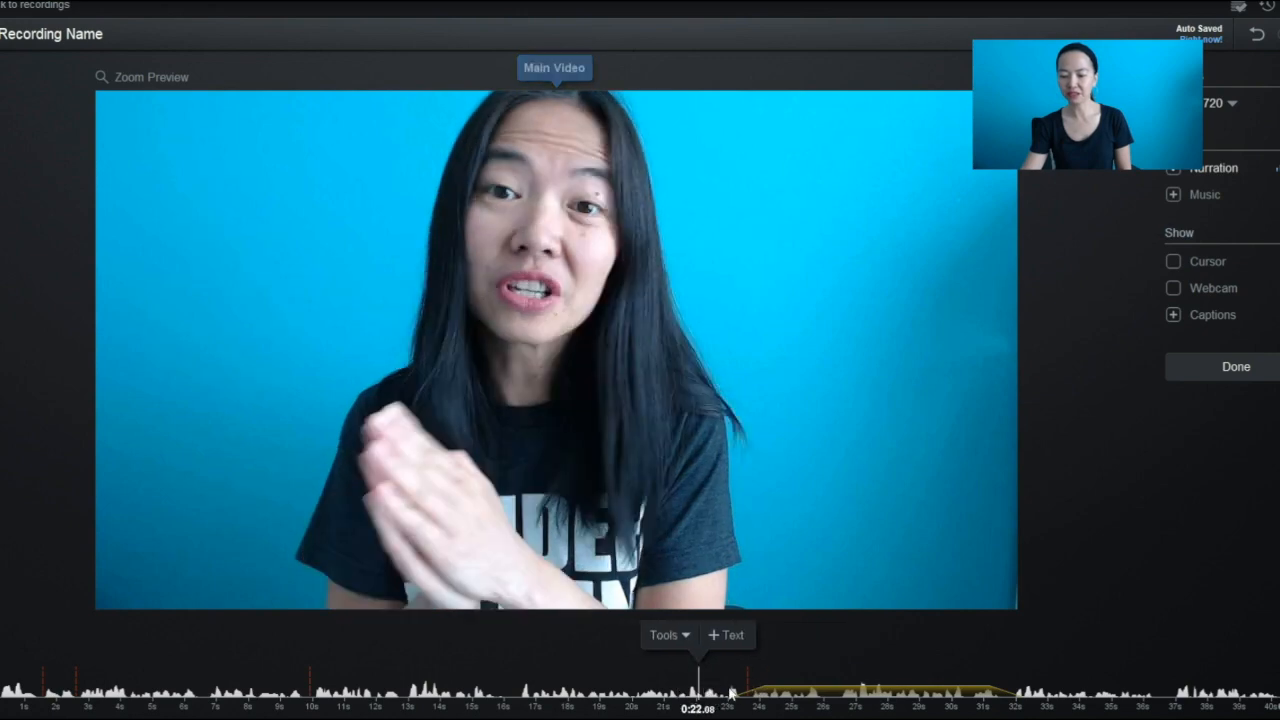
click(744, 692)
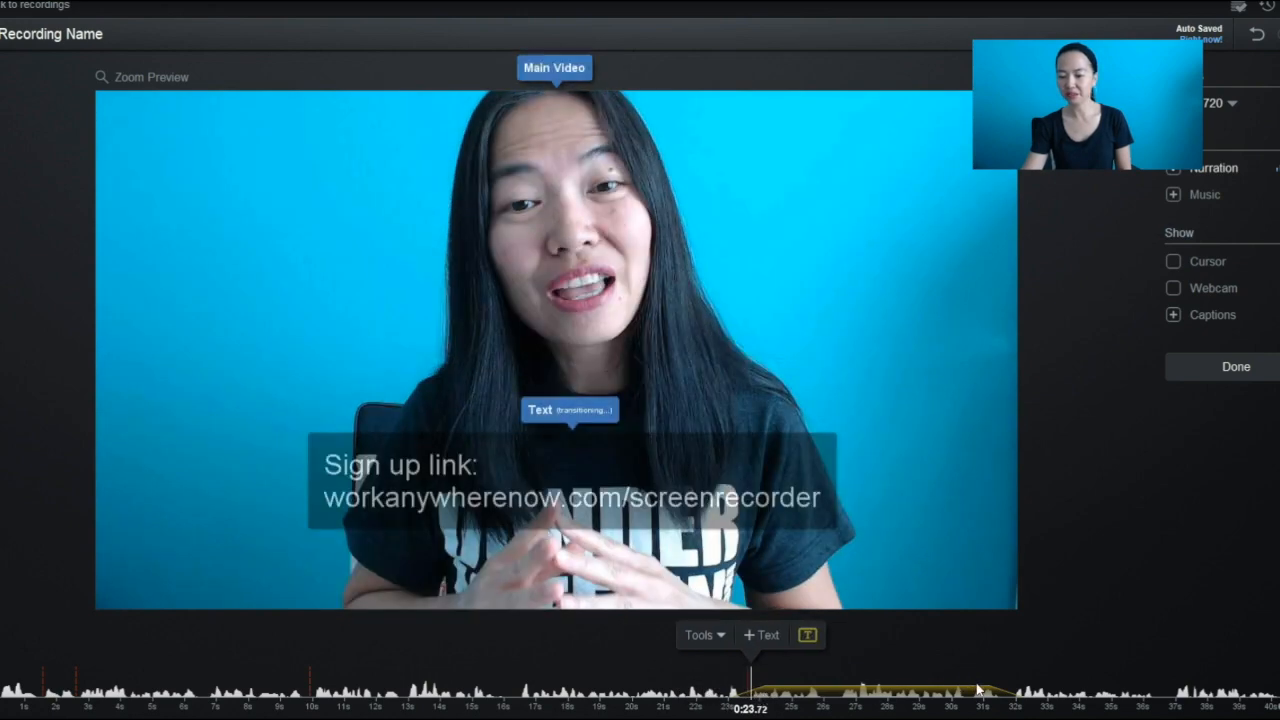
click(1004, 692)
click(1014, 692)
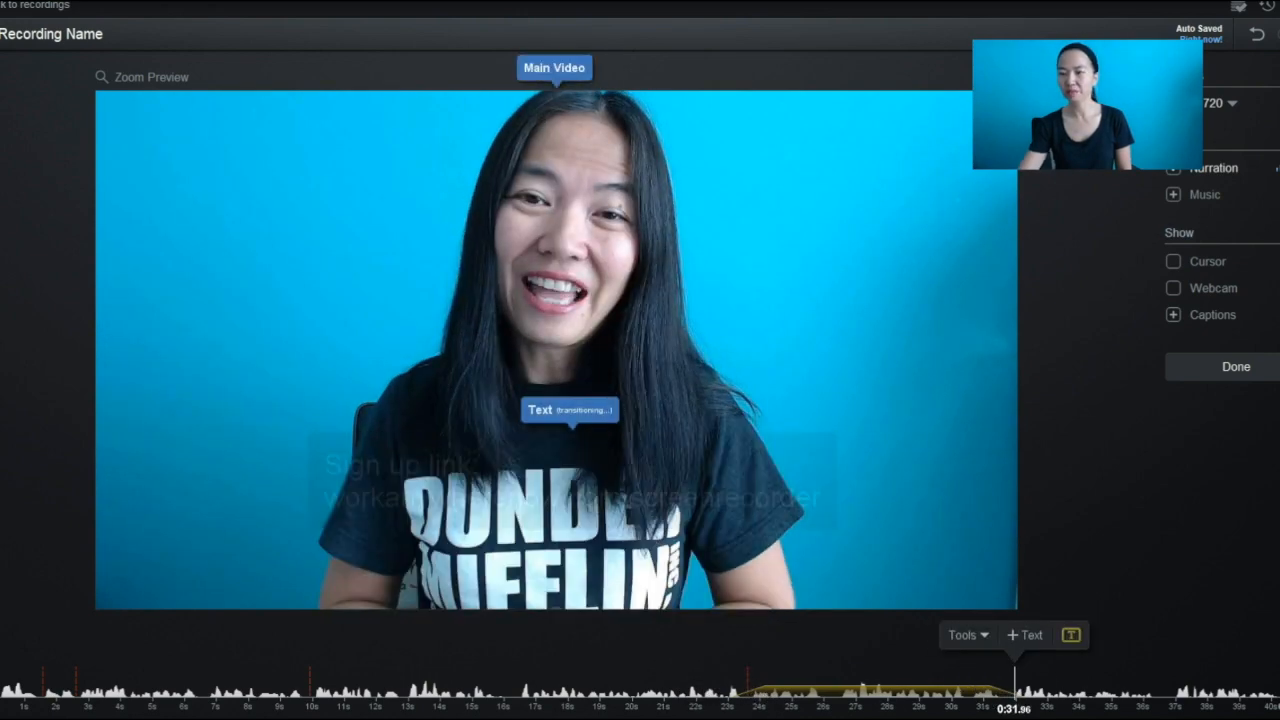
Step: Undo the added text overlay and finish editing the recording
click(1257, 34)
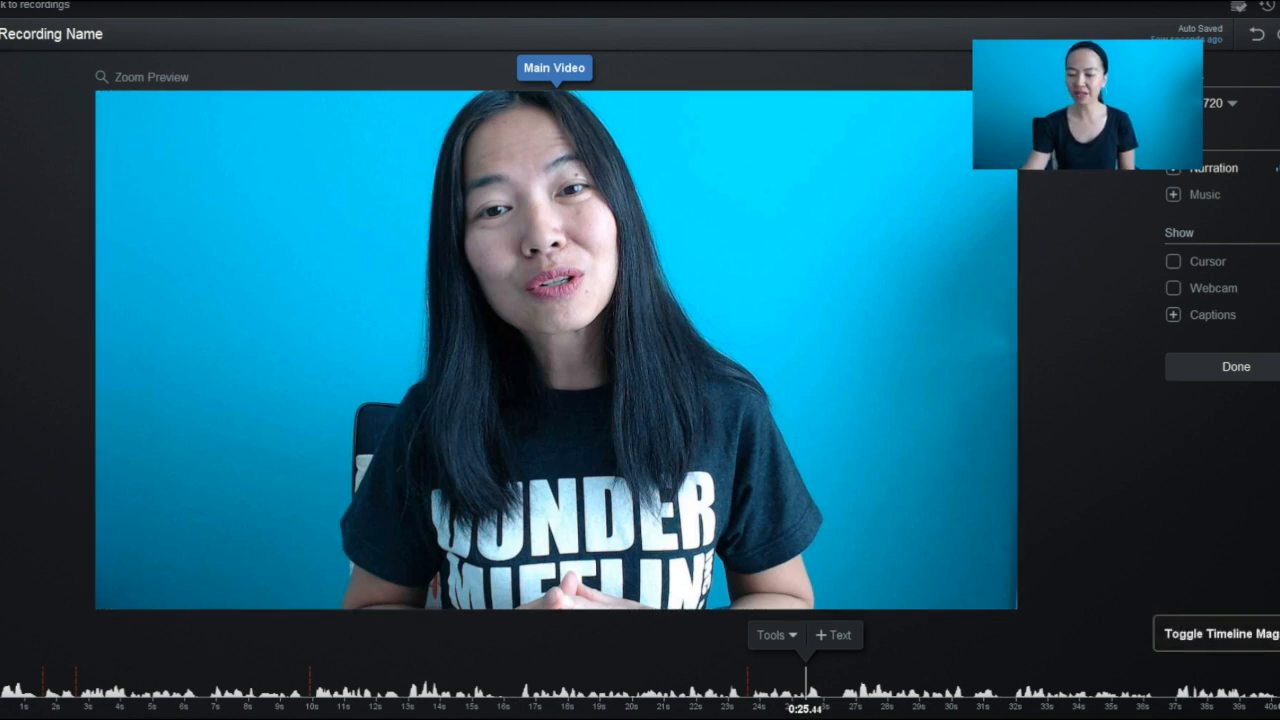
click(1278, 685)
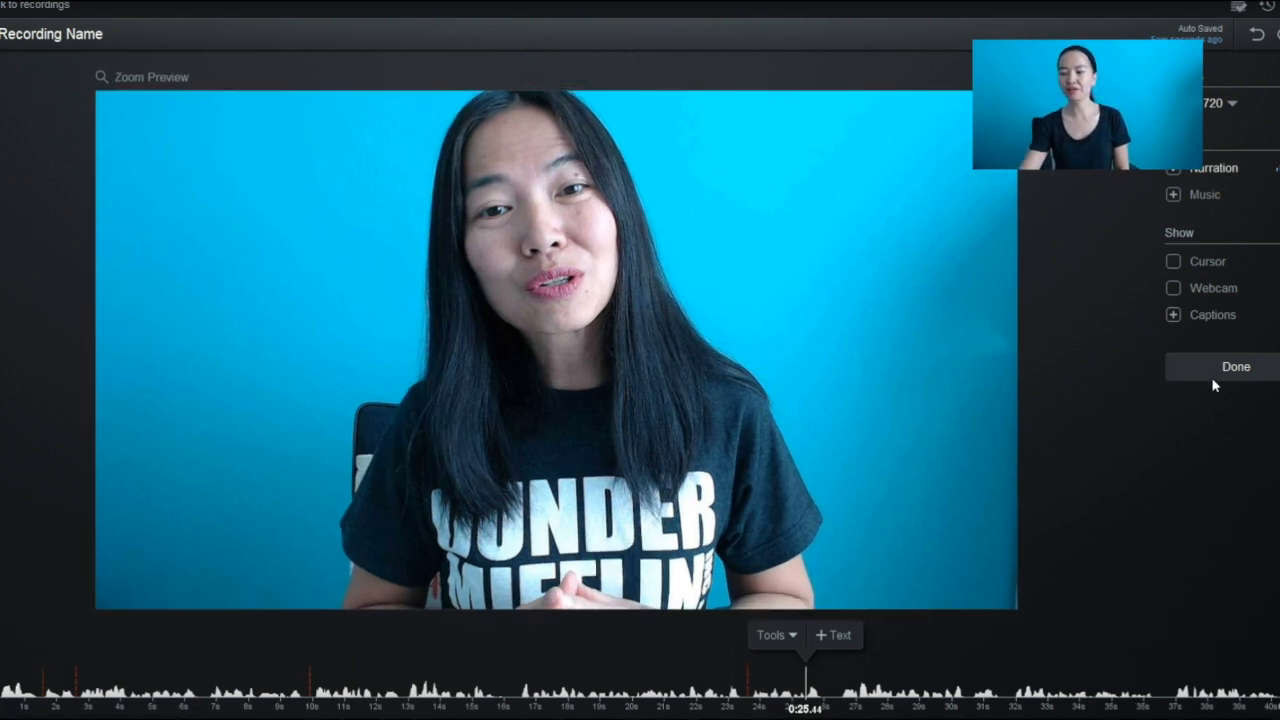
click(1211, 366)
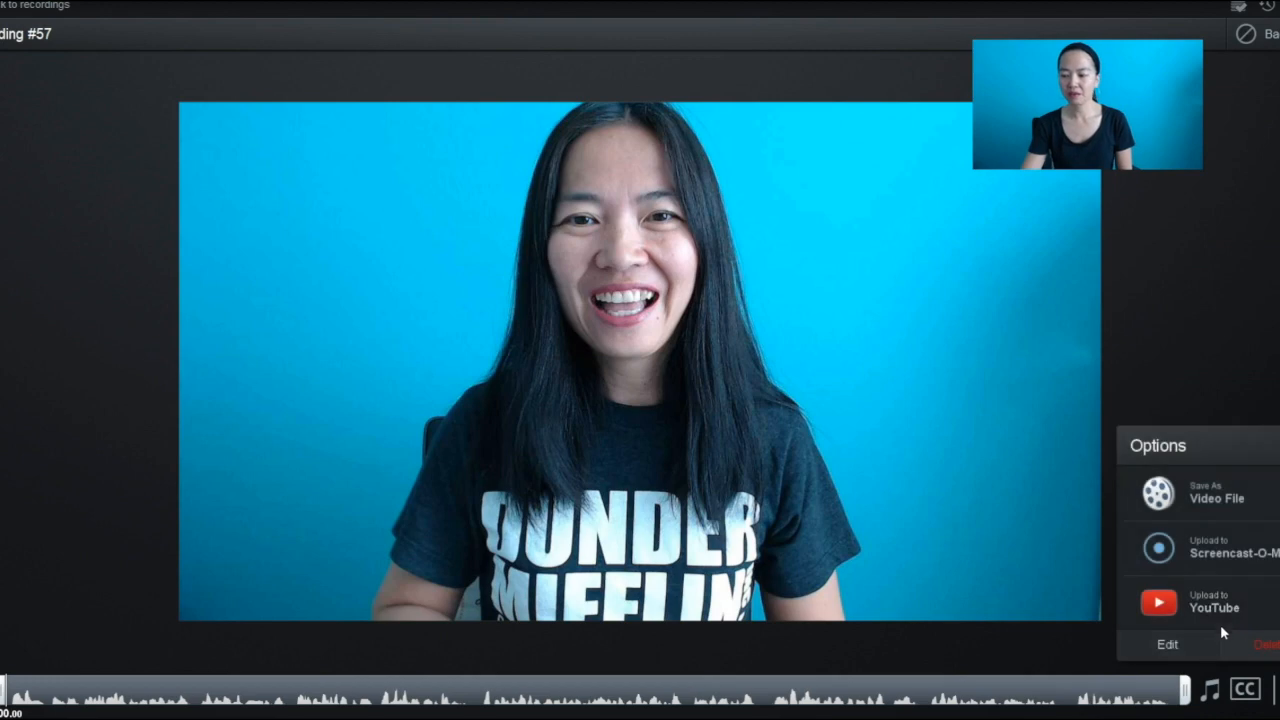
Step: Open the recording "Affiliate Marketing vs Multi-Level-Marketing (MLM) What's The Difference" from the recordings list in the editor to view its edited timeline
click(35, 5)
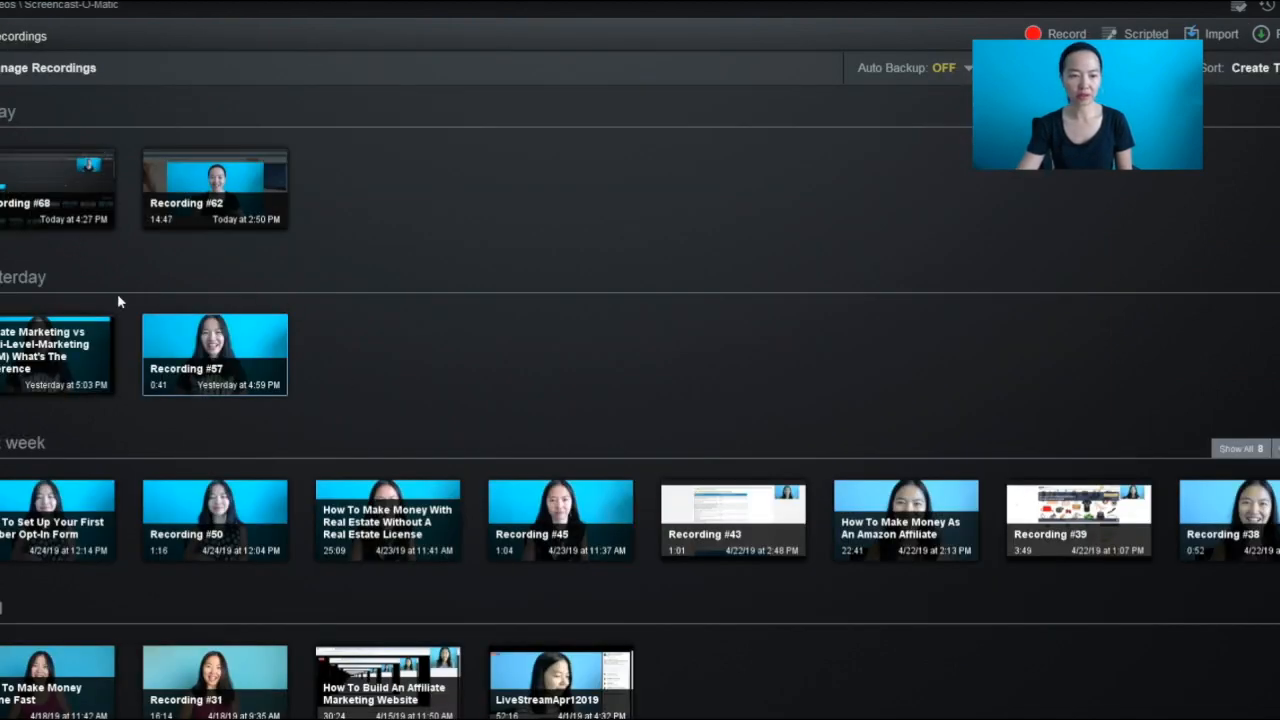
click(51, 364)
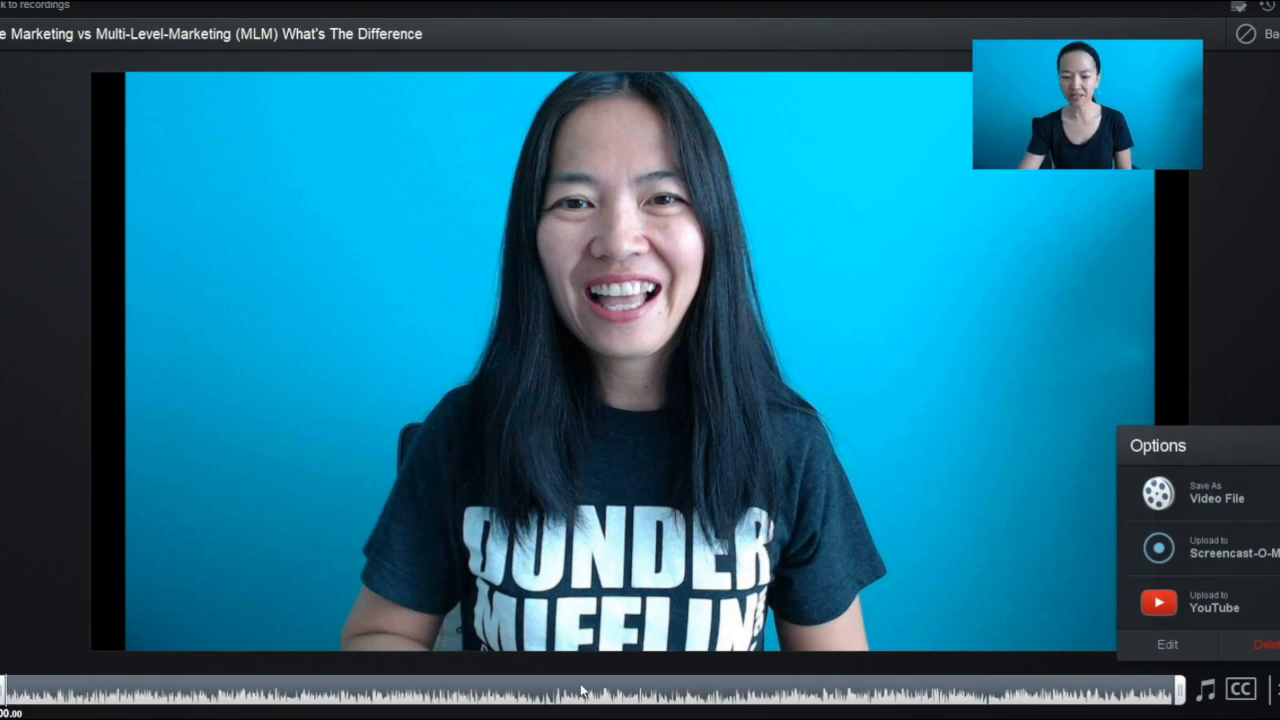
click(1166, 645)
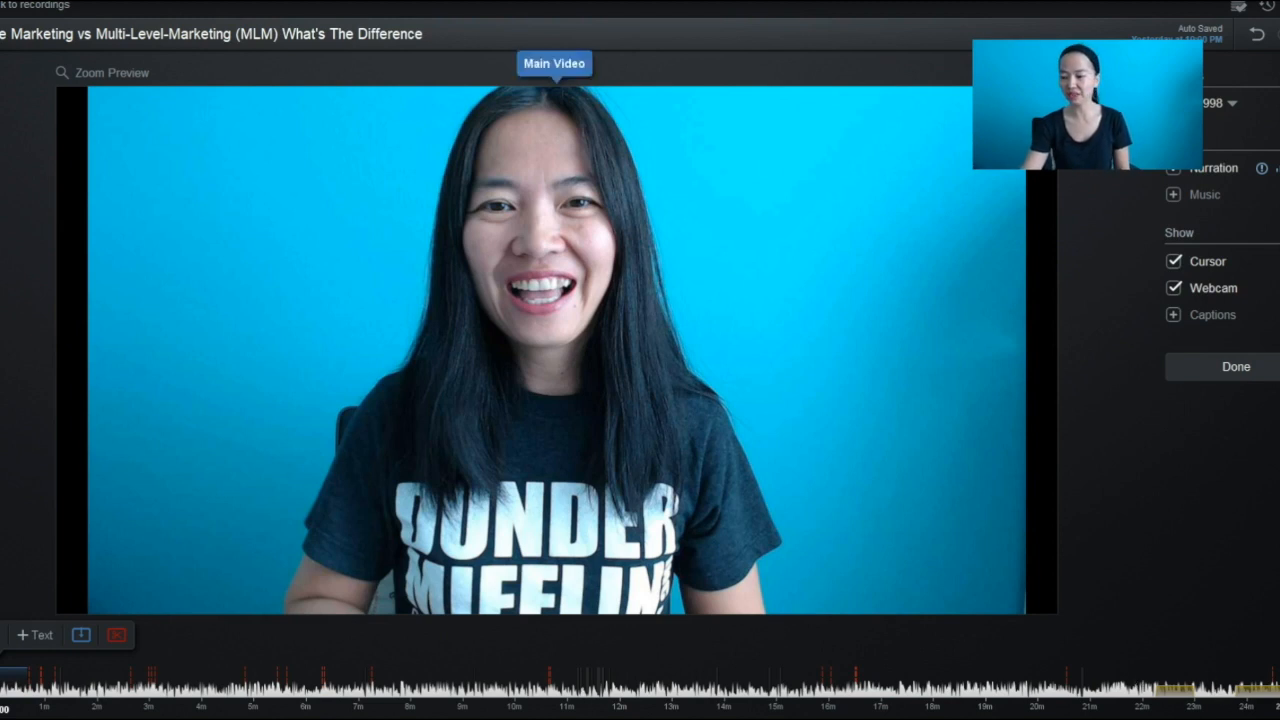
click(1262, 634)
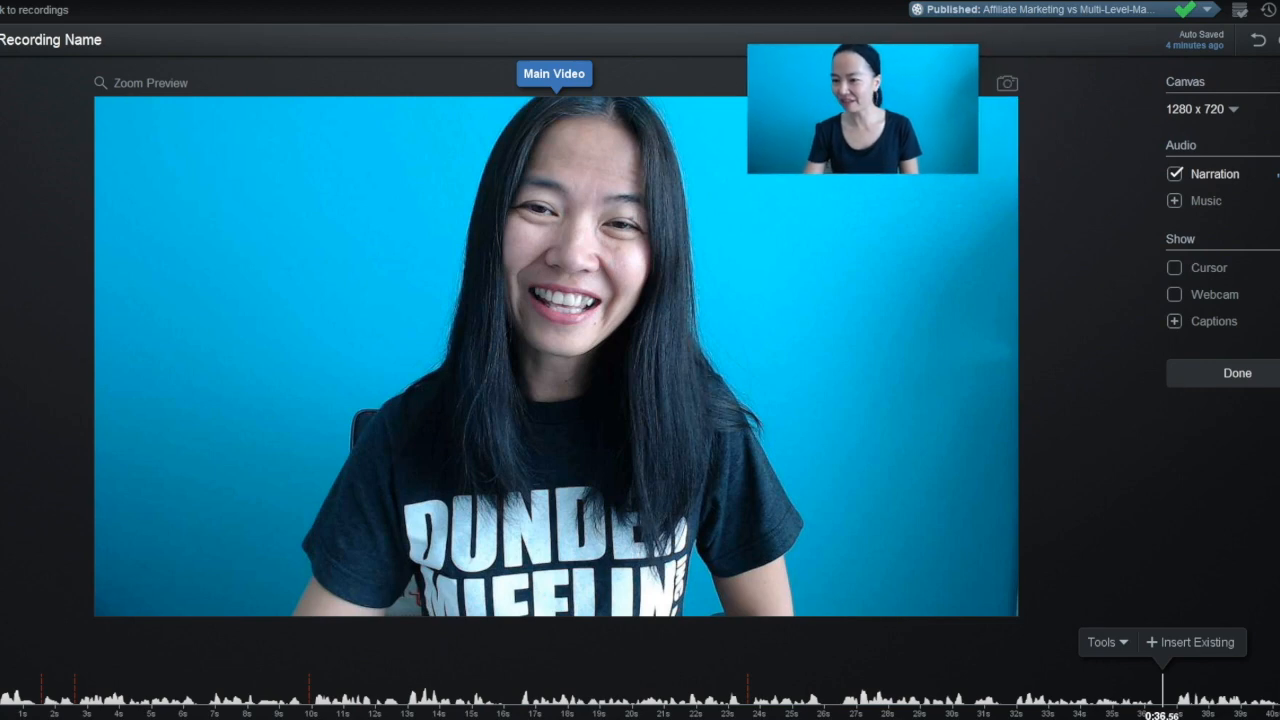
Step: Finish editing Recording #57, review the Video File publish options including the filename, and go back without publishing
click(1252, 374)
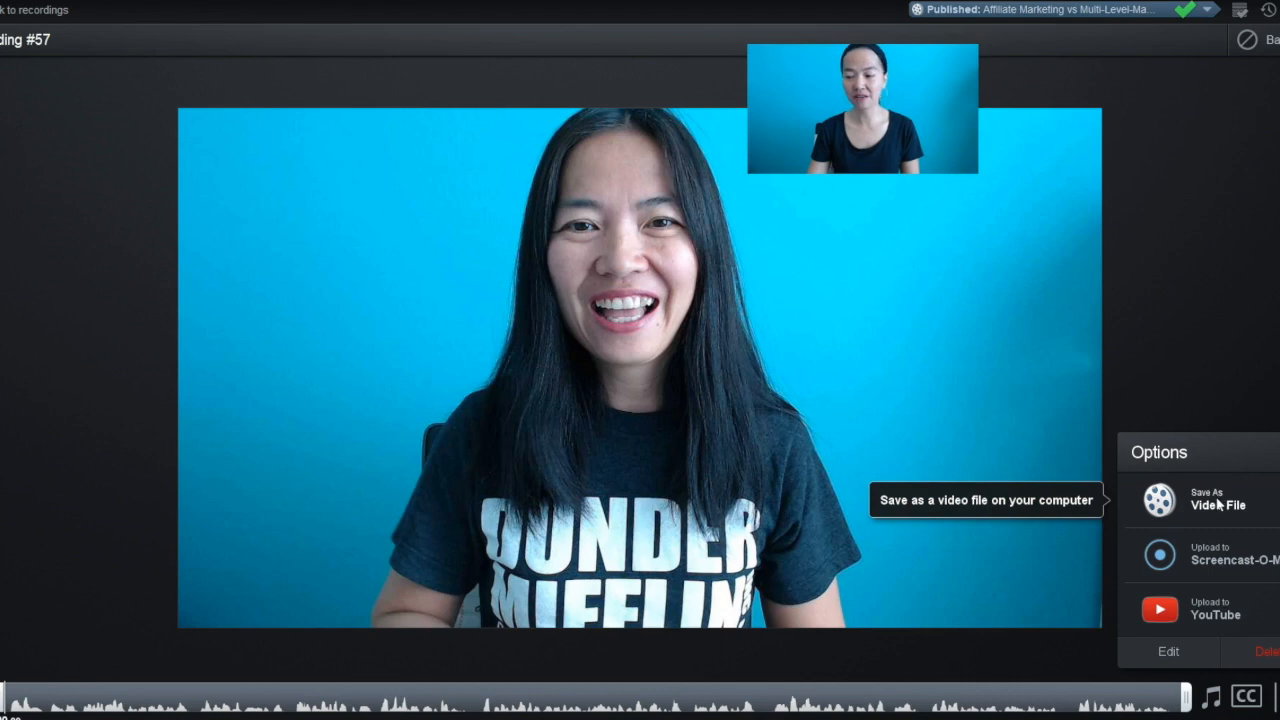
click(1219, 505)
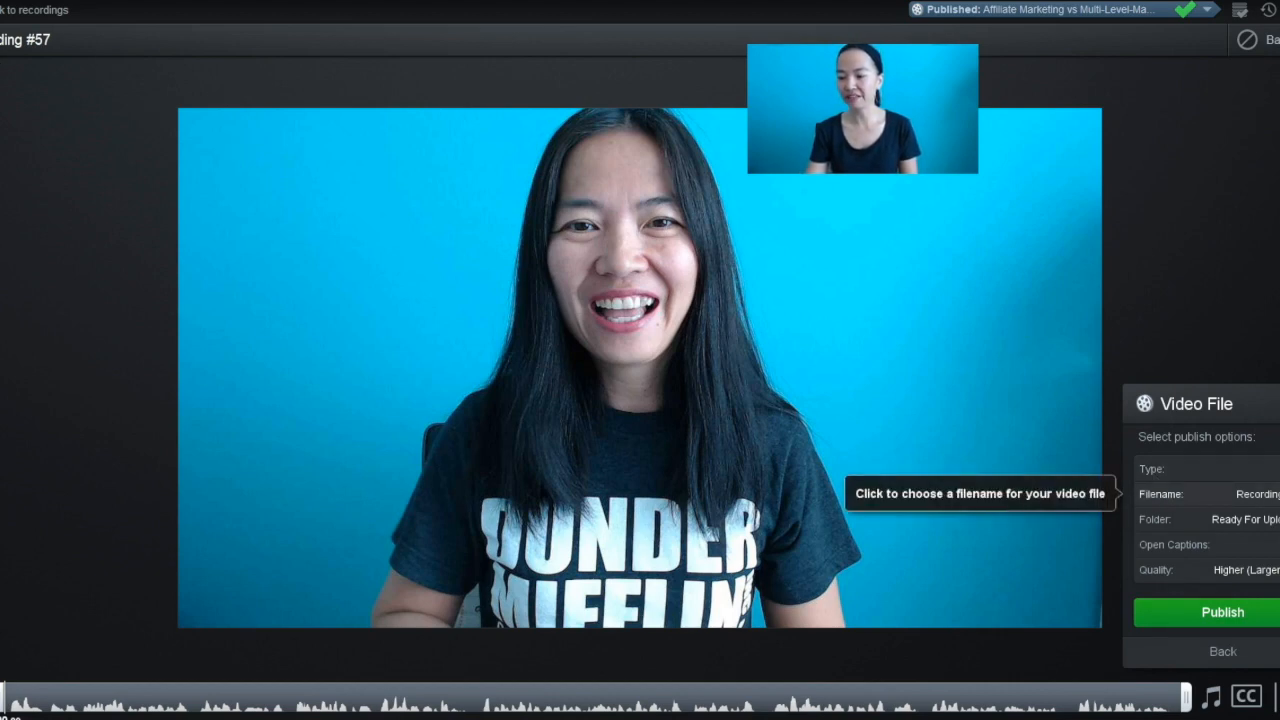
click(1240, 494)
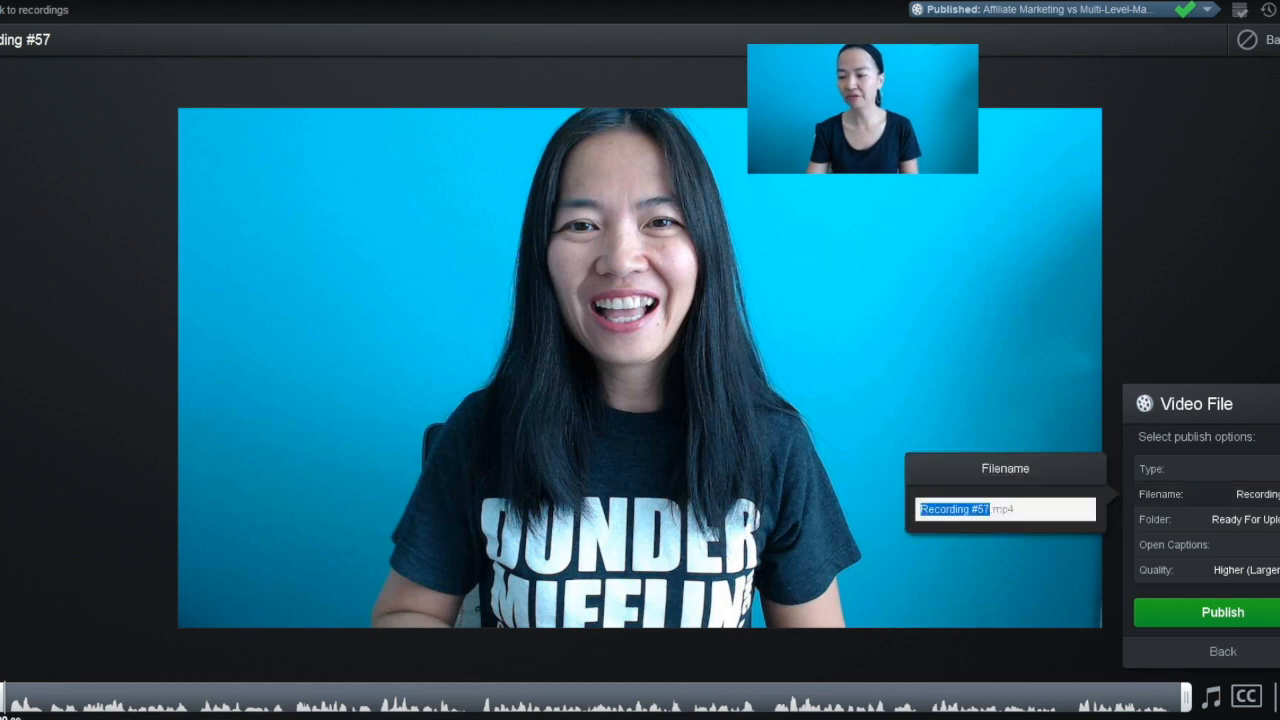
click(1245, 542)
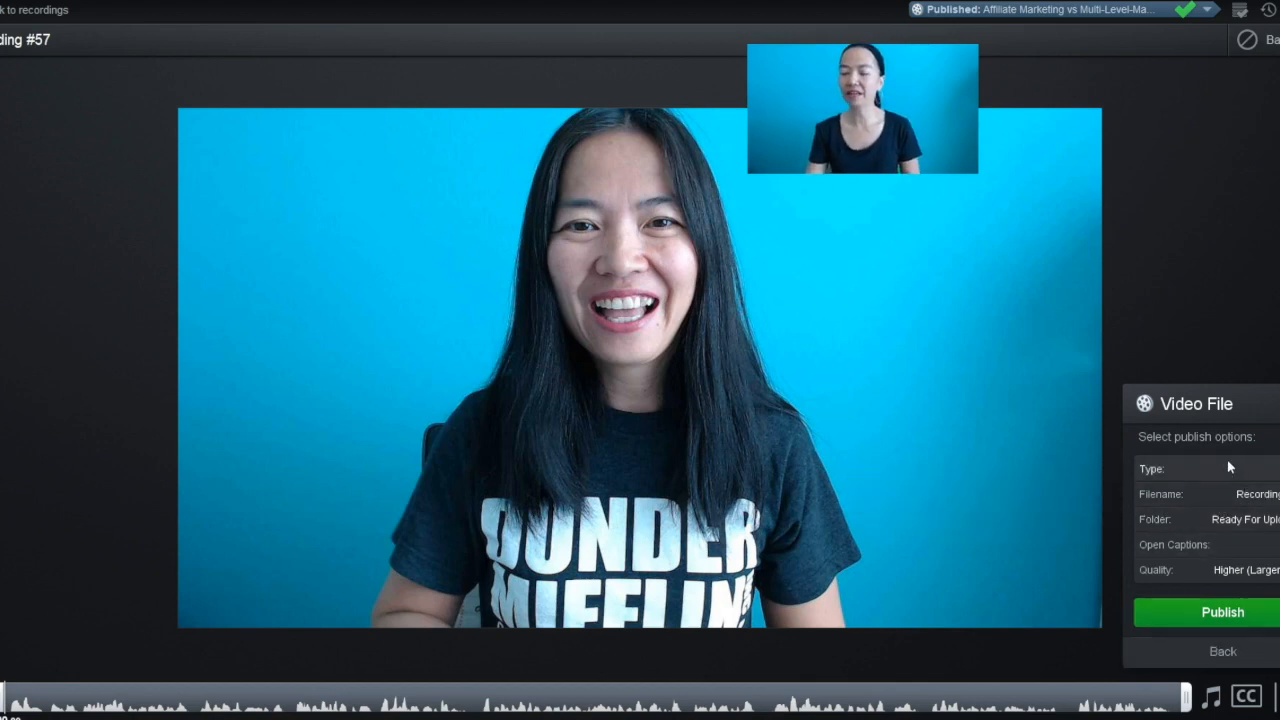
click(1222, 652)
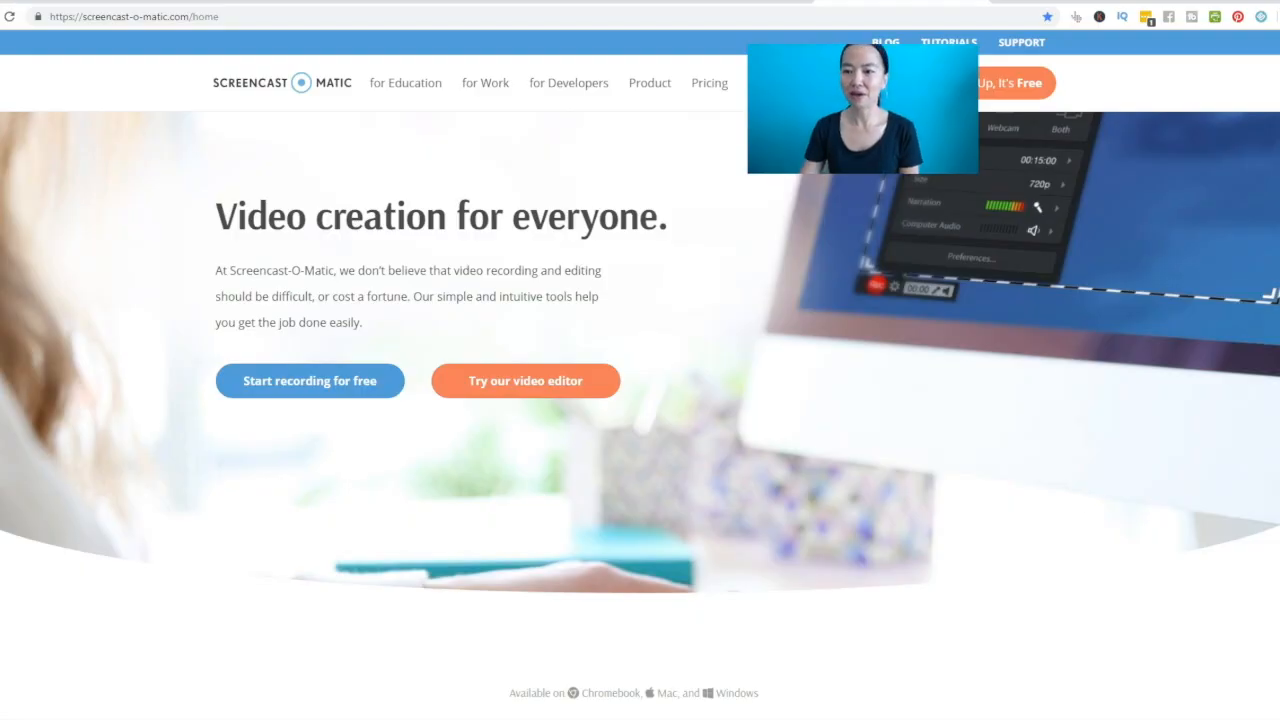
Step: View the pricing page on the Screencast-O-Matic website, and return to the recordings list in the Screencast-O-Matic recorder
click(697, 86)
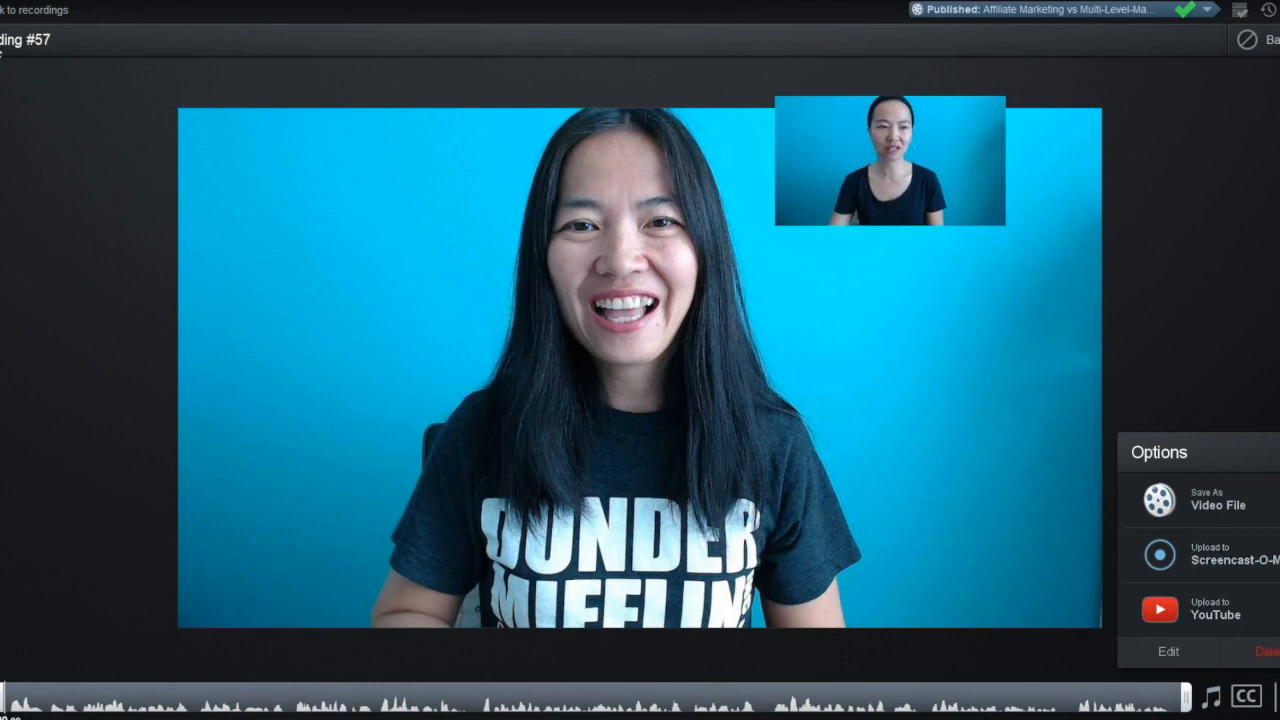
click(15, 12)
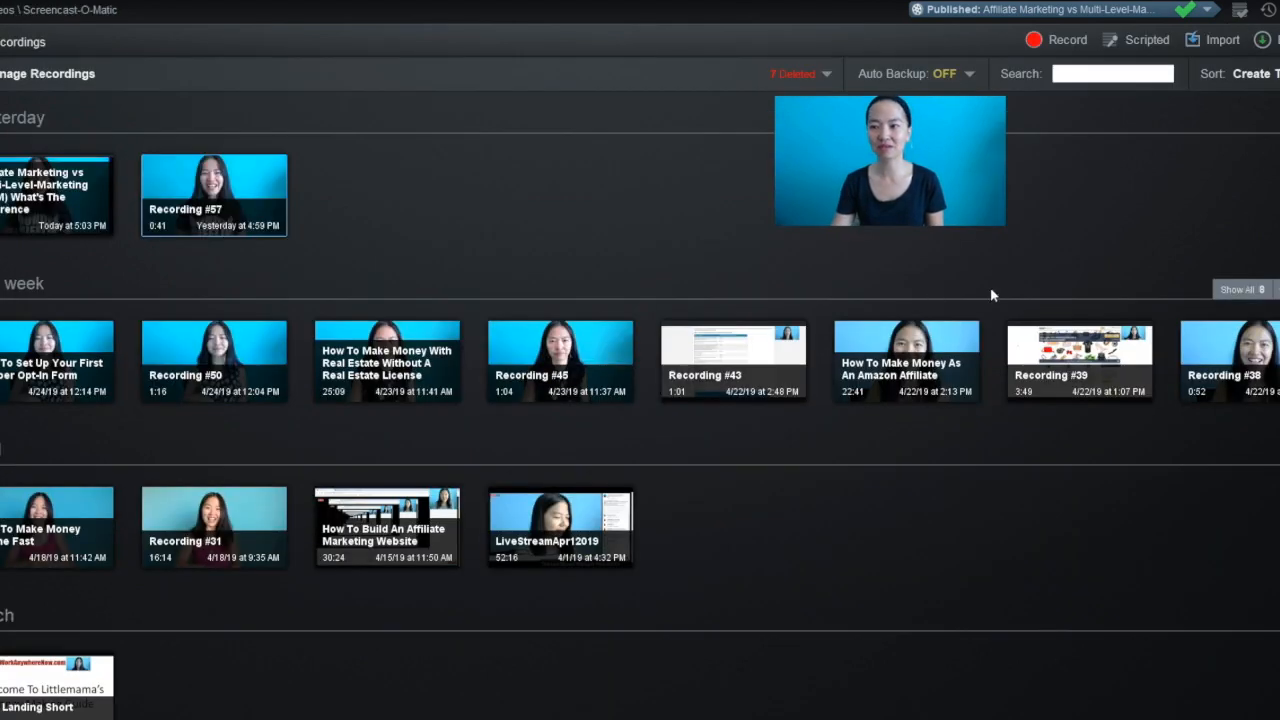